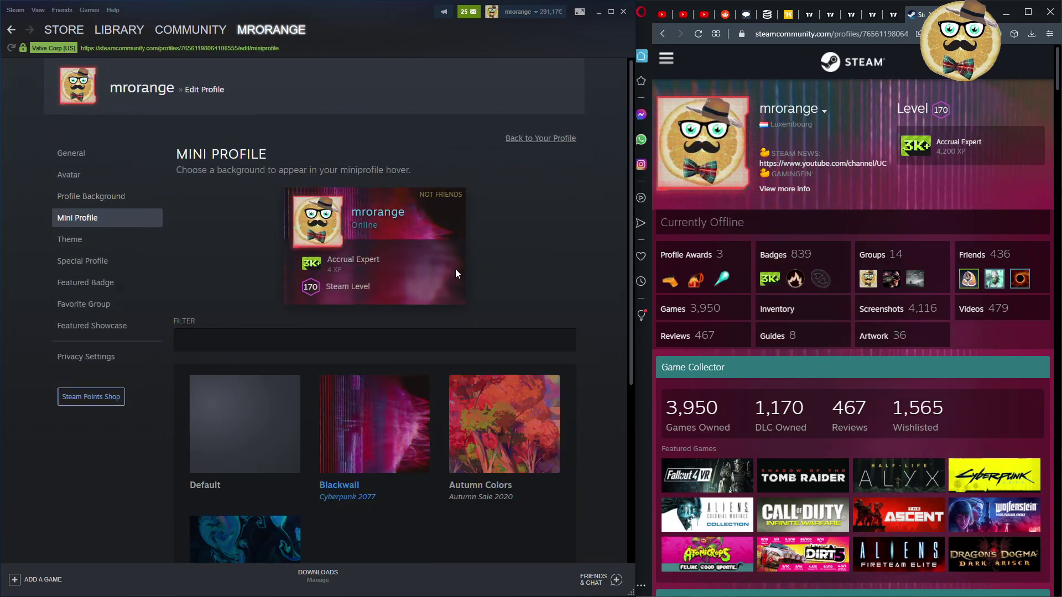
mouse_move(718, 132)
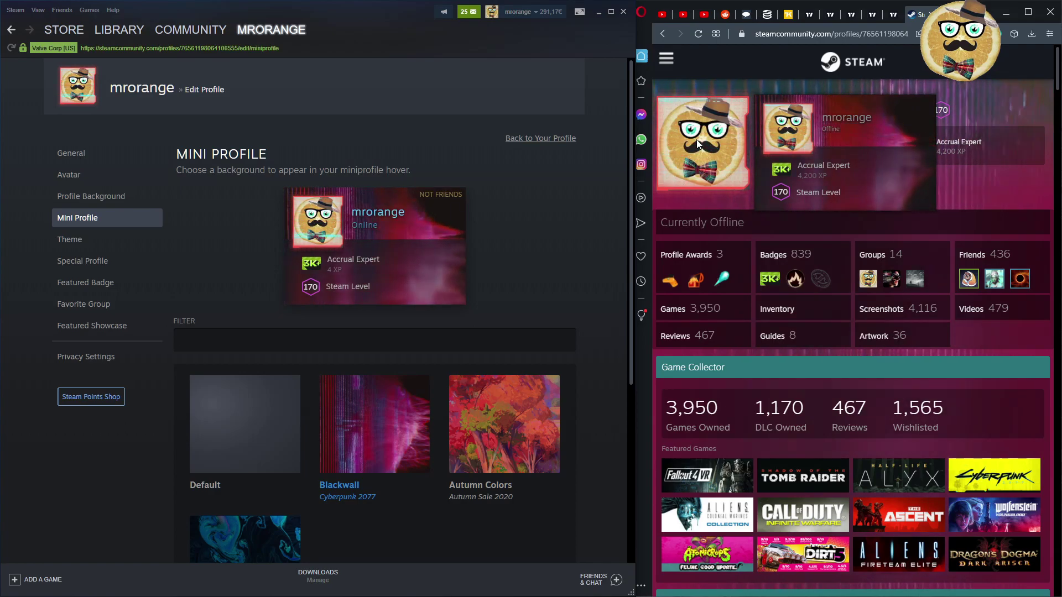
scroll(489, 255, "down", 3)
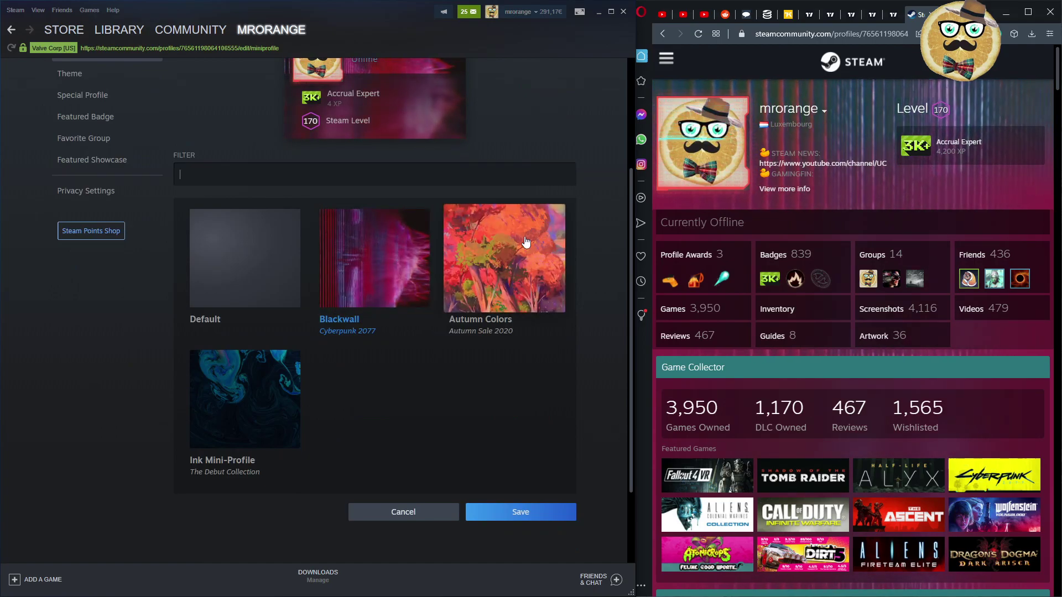
scroll(332, 243, "up", 3)
scroll(359, 287, "down", 4)
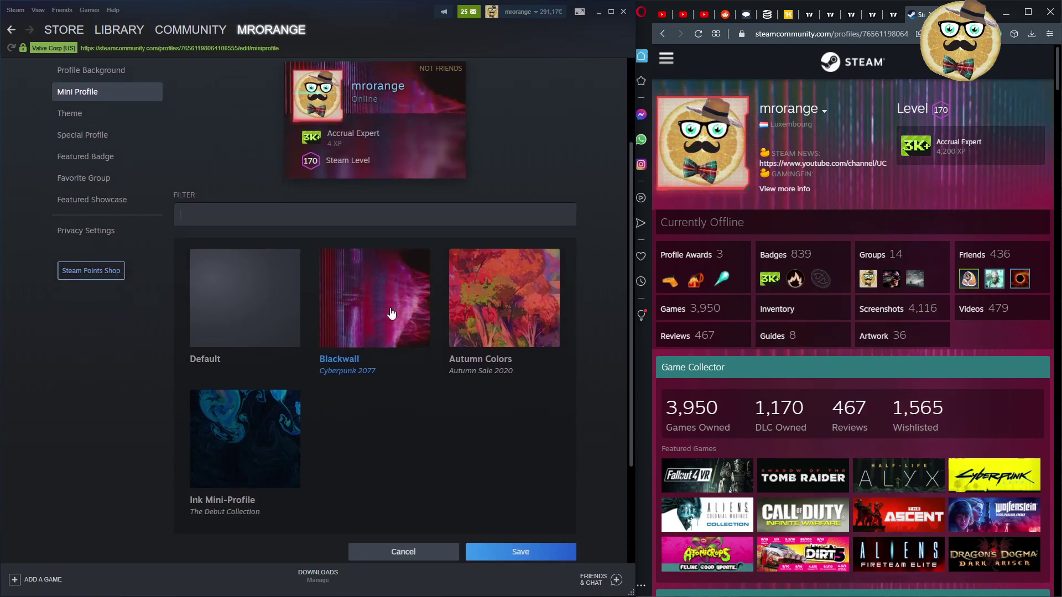
scroll(357, 243, "up", 3)
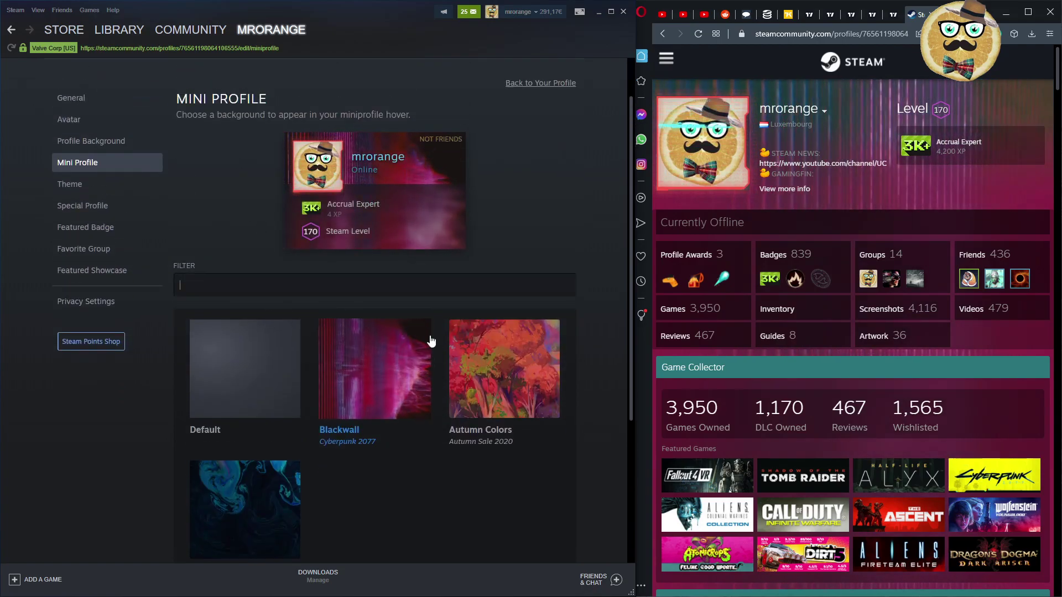
Go to the Theme settings, which show the Cyberpunk 2077 Cyberspace Profile overriding the colour theme.
left_click(74, 186)
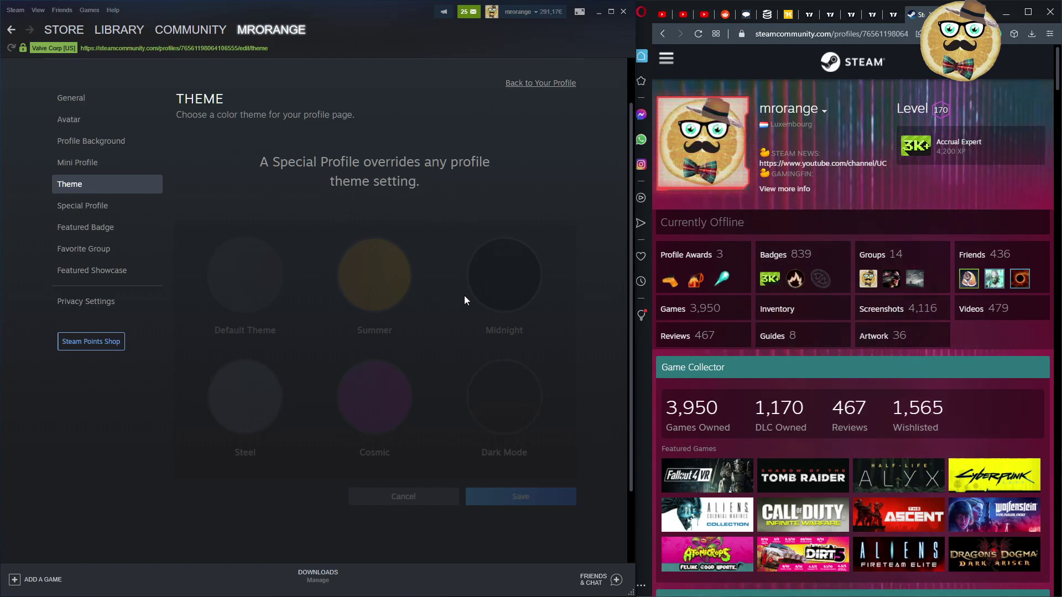
scroll(492, 340, "down", 2)
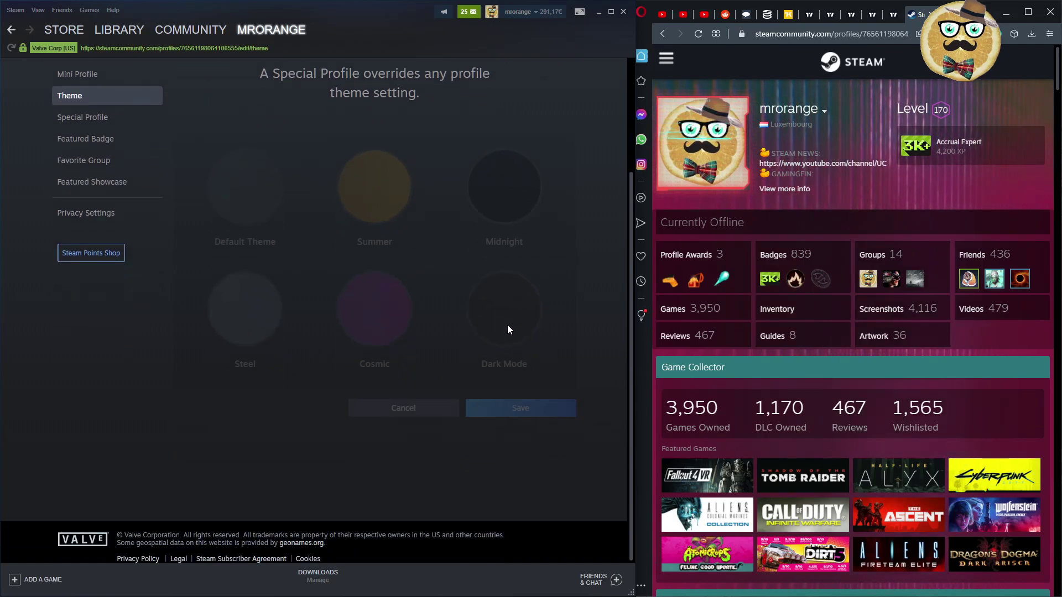
scroll(751, 237, "down", 15)
scroll(885, 257, "up", 8)
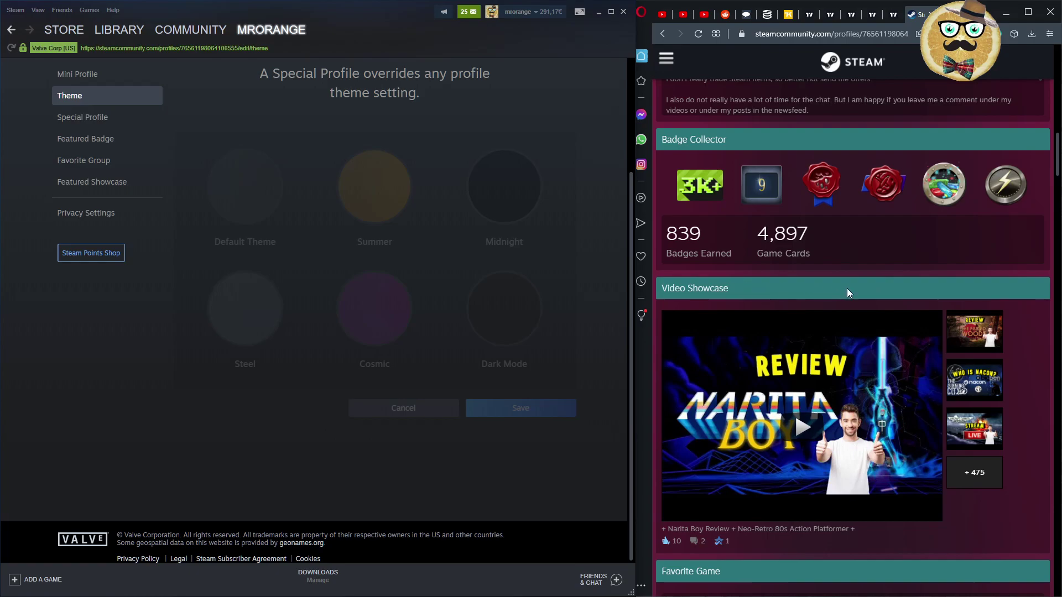
scroll(390, 324, "up", 3)
Browse the Special Profile item picker and keep the Cyberspace Profile from Cyberpunk 2077.
left_click(88, 260)
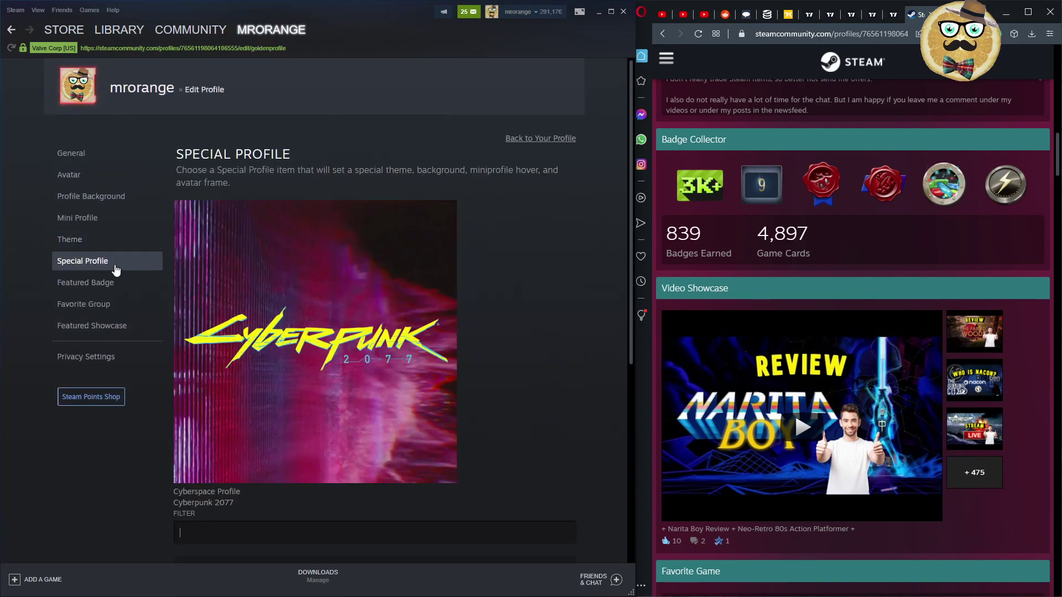
scroll(387, 281, "down", 4)
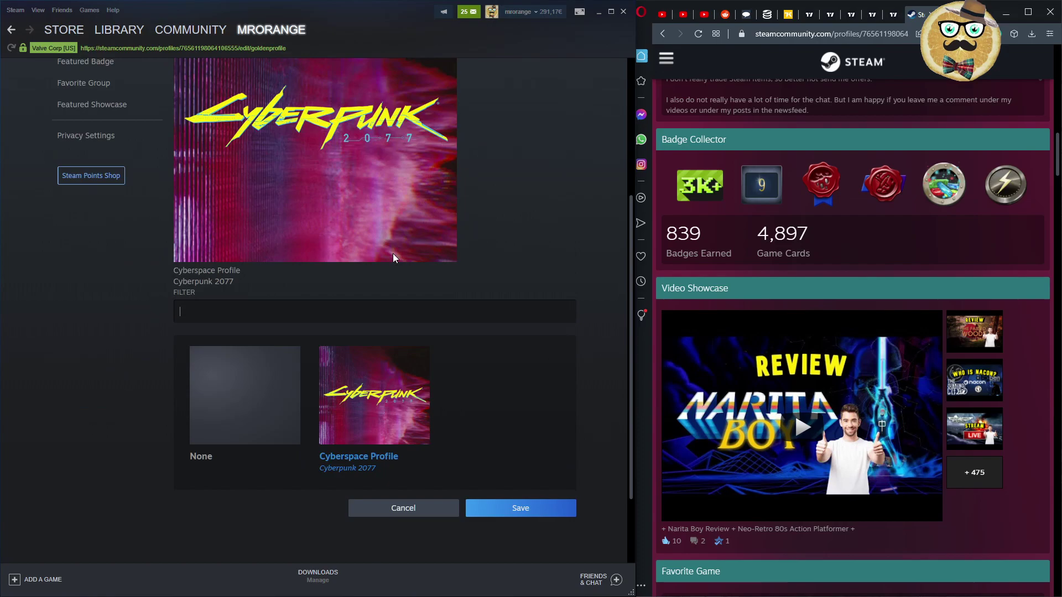
scroll(338, 332, "up", 4)
scroll(338, 309, "down", 5)
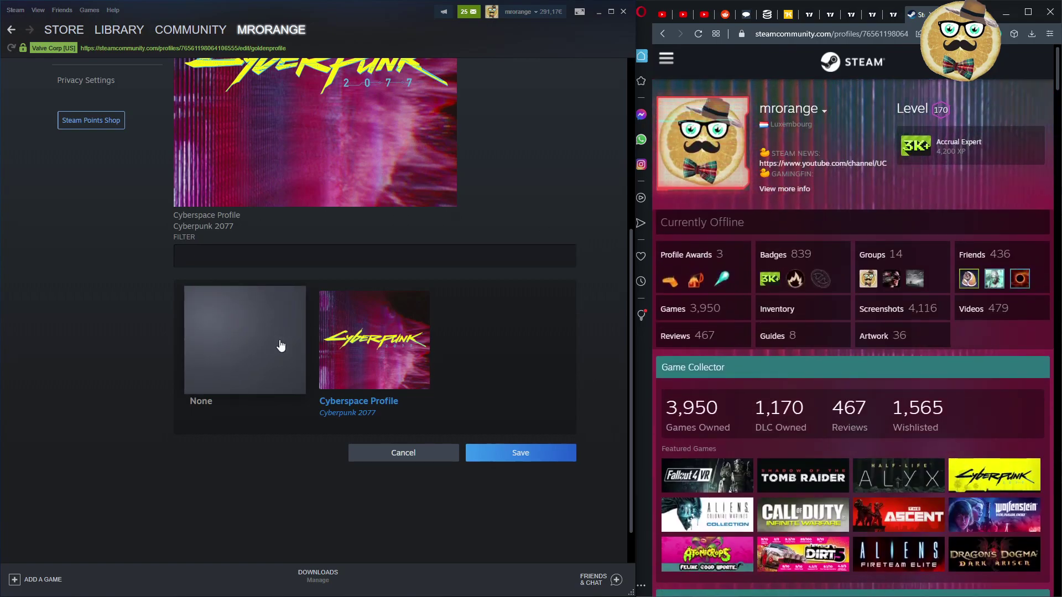
scroll(362, 266, "up", 5)
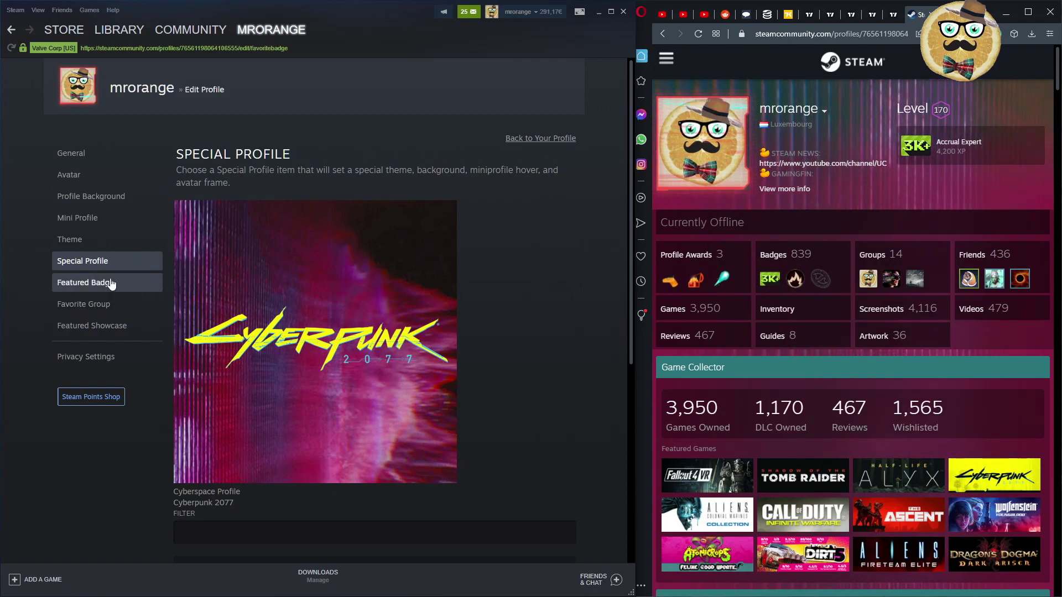
Review the Featured Badge and Favorite Group choices, then go to the Featured Showcase editor.
left_click(136, 283)
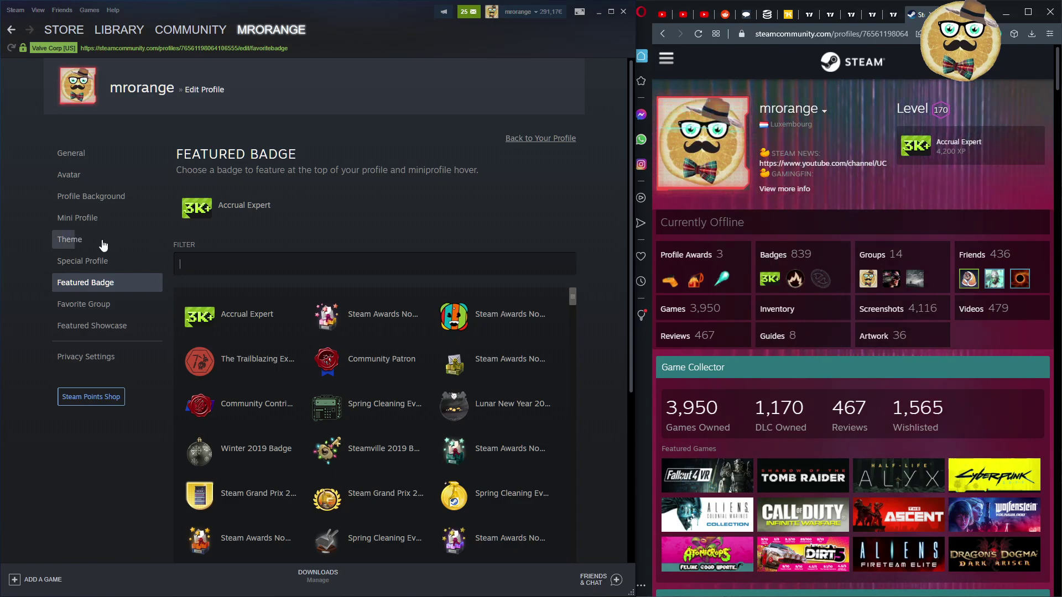
left_click(97, 306)
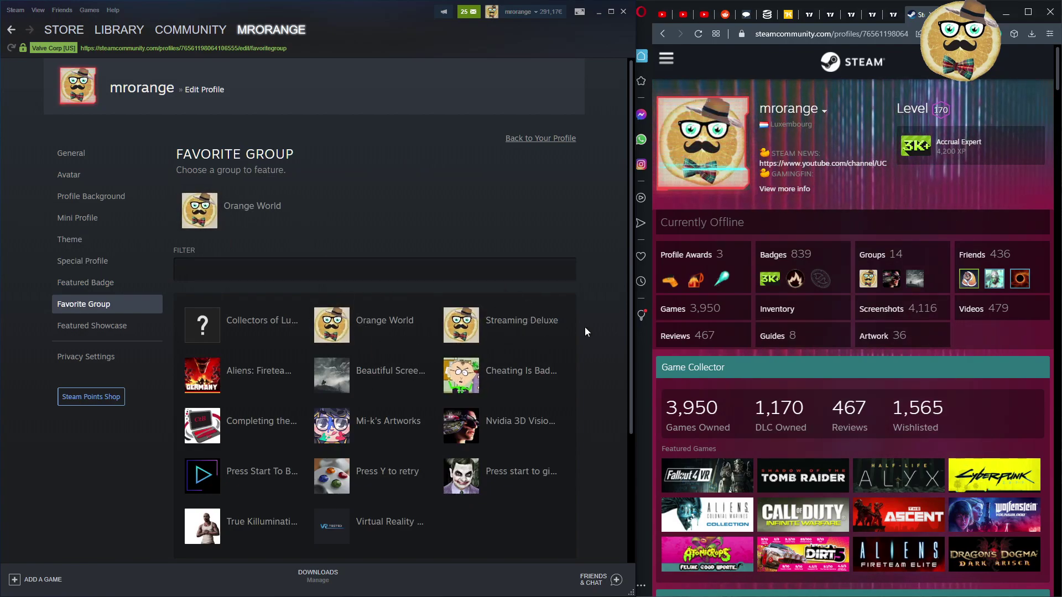
scroll(489, 321, "down", 2)
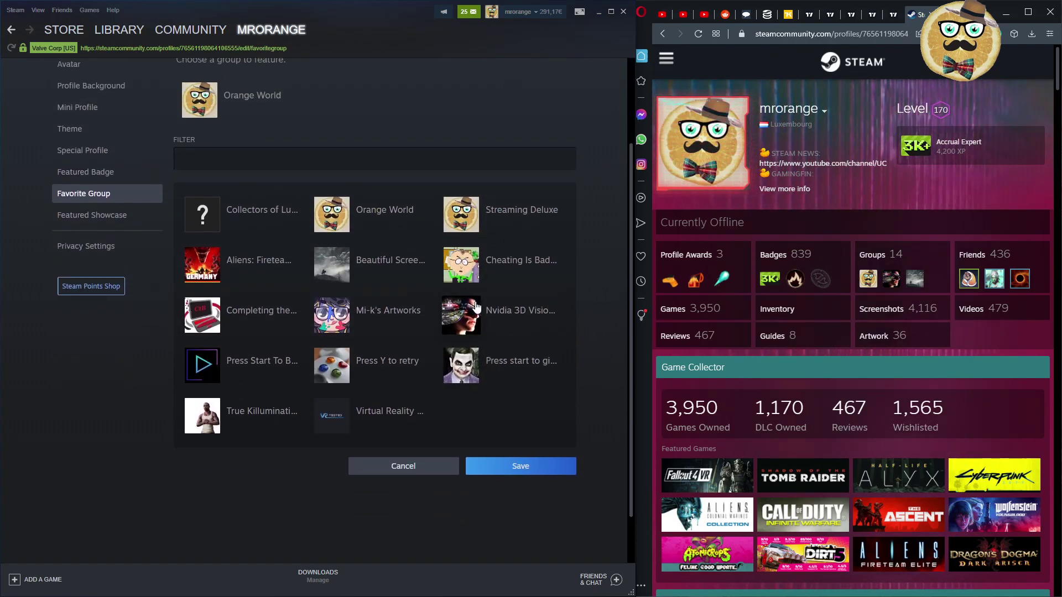
left_click(96, 215)
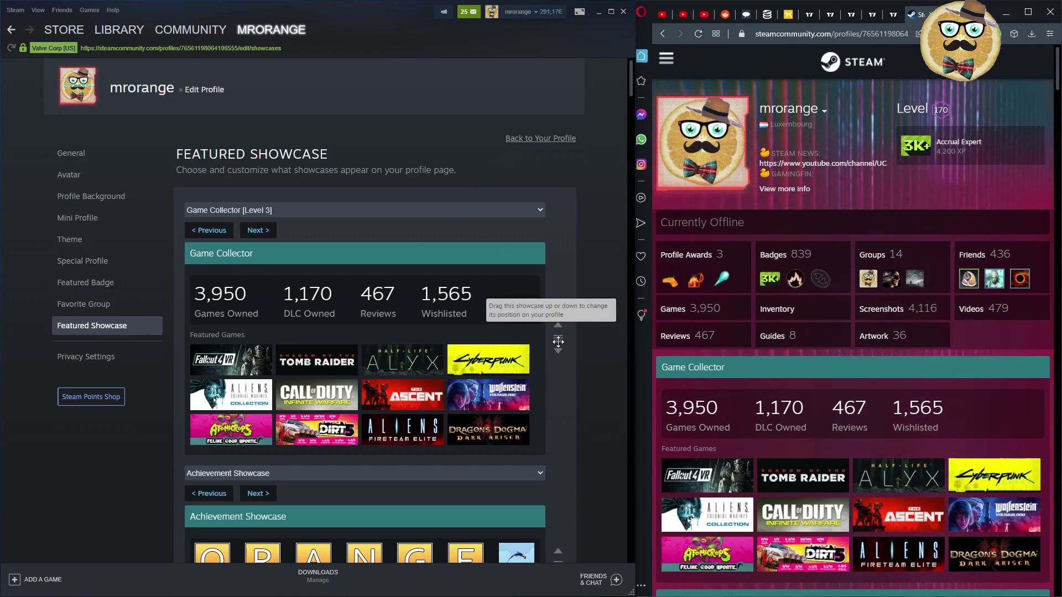
left_click_drag(561, 349, 559, 335)
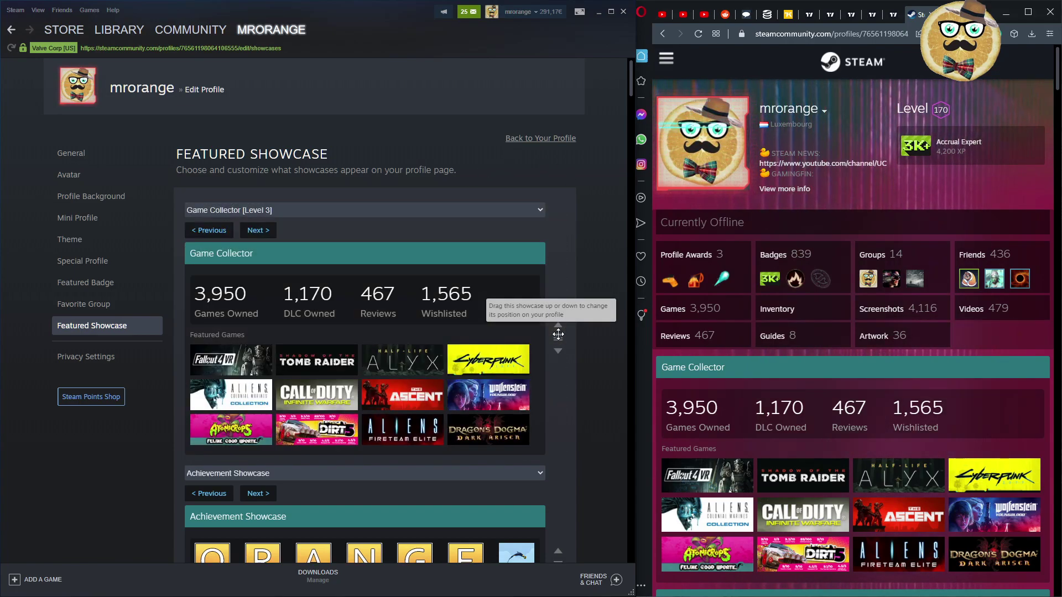
scroll(420, 323, "down", 6)
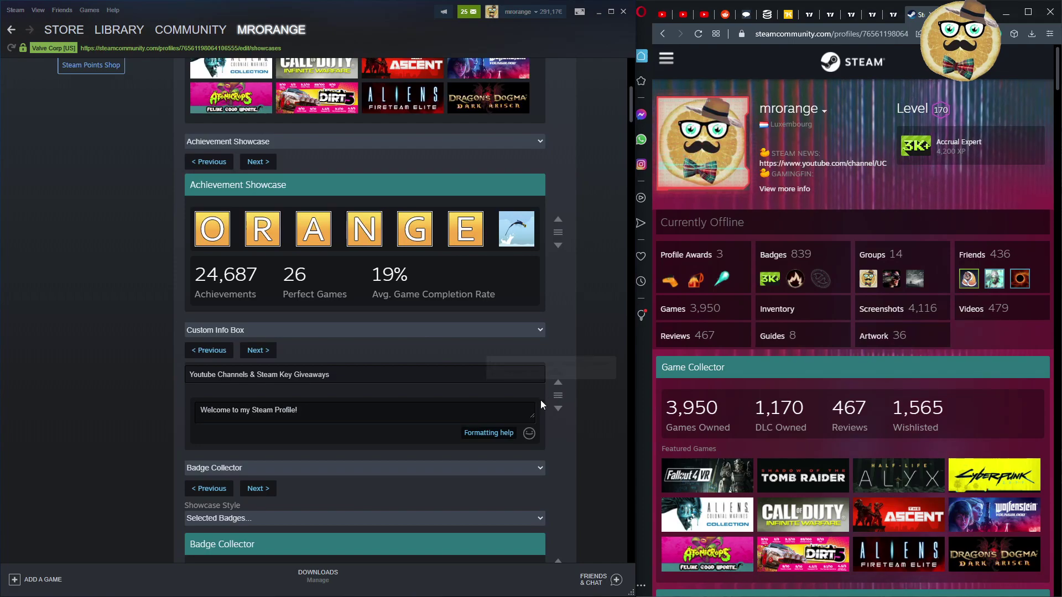
scroll(541, 404, "up", 6)
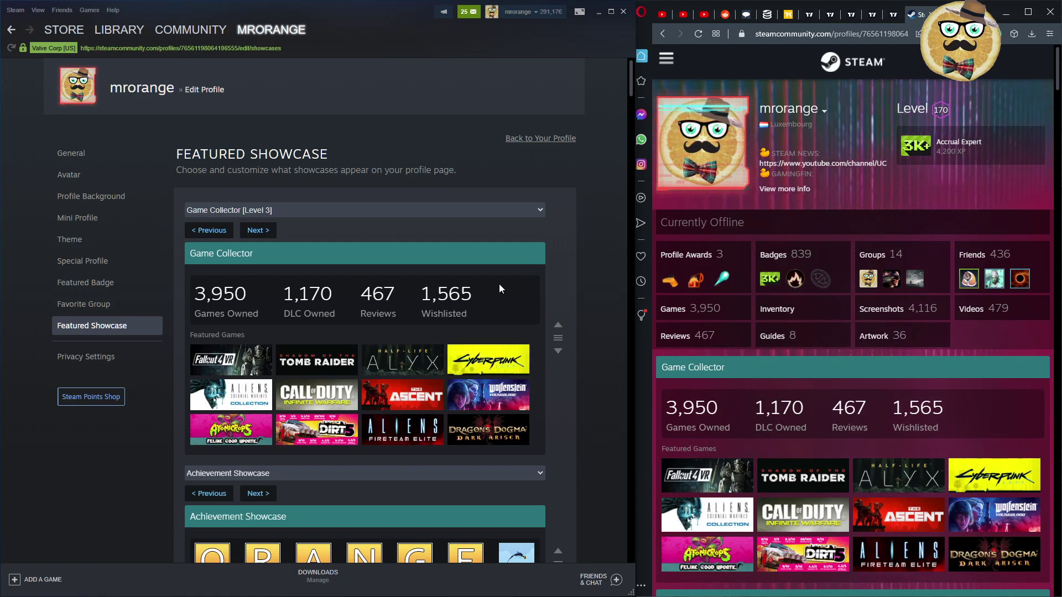
left_click(493, 209)
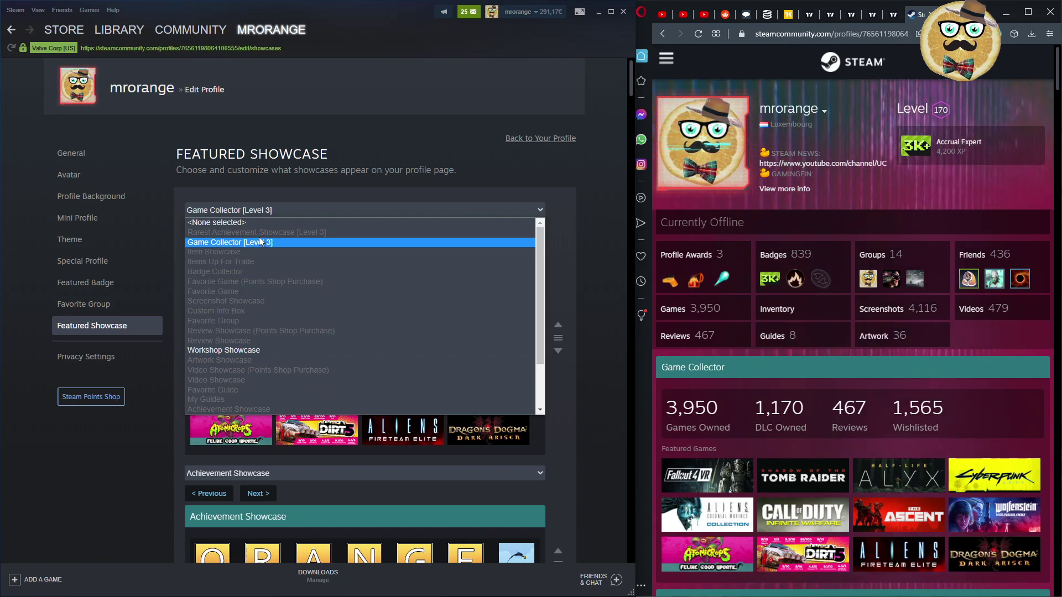
left_click(432, 144)
left_click(534, 212)
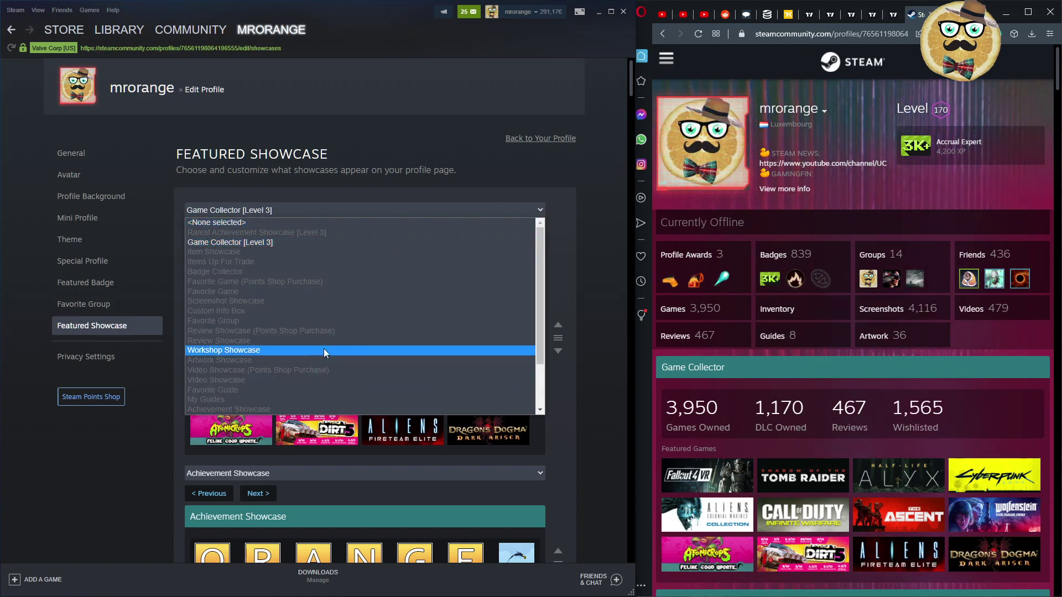
scroll(332, 337, "down", 3)
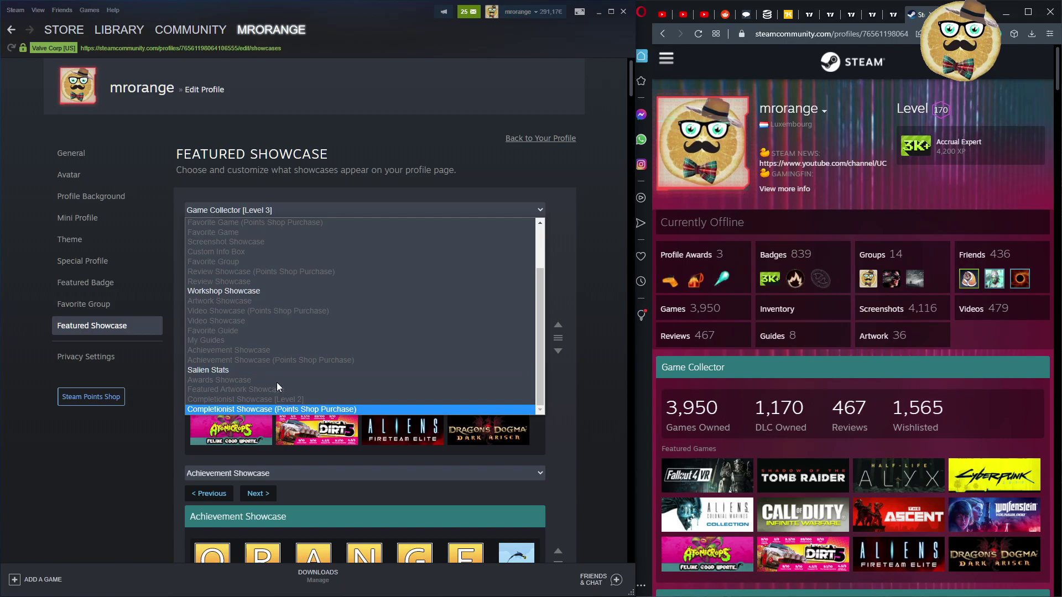
scroll(276, 383, "up", 2)
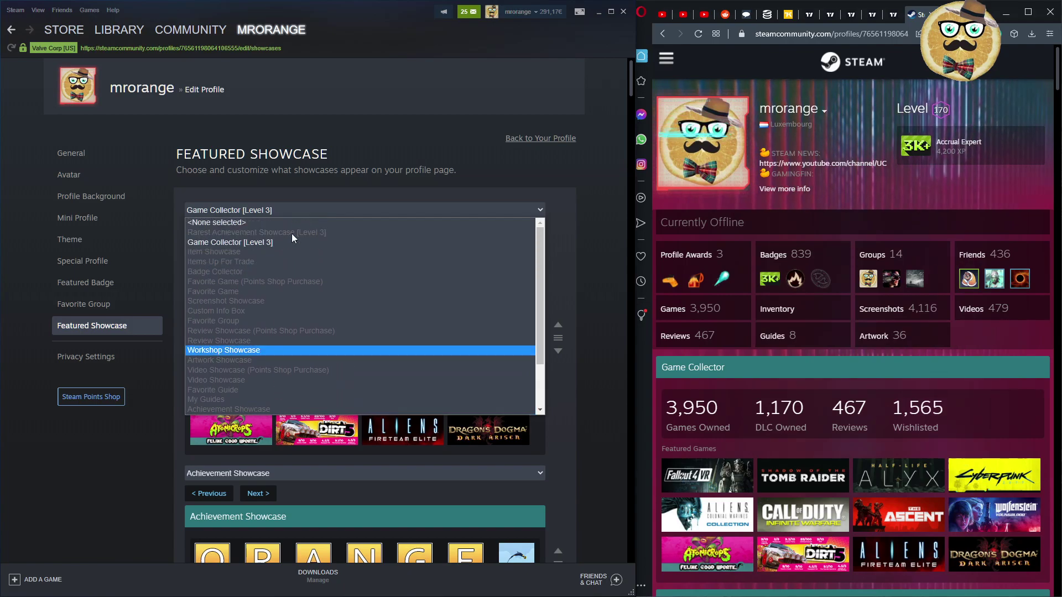
left_click(388, 124)
scroll(414, 334, "down", 2)
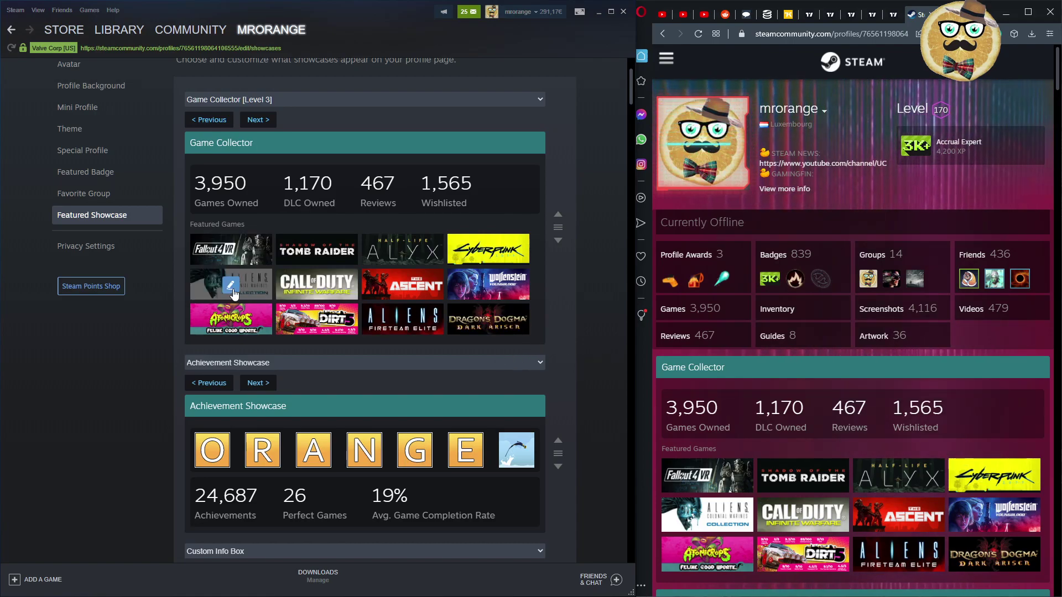
left_click(231, 288)
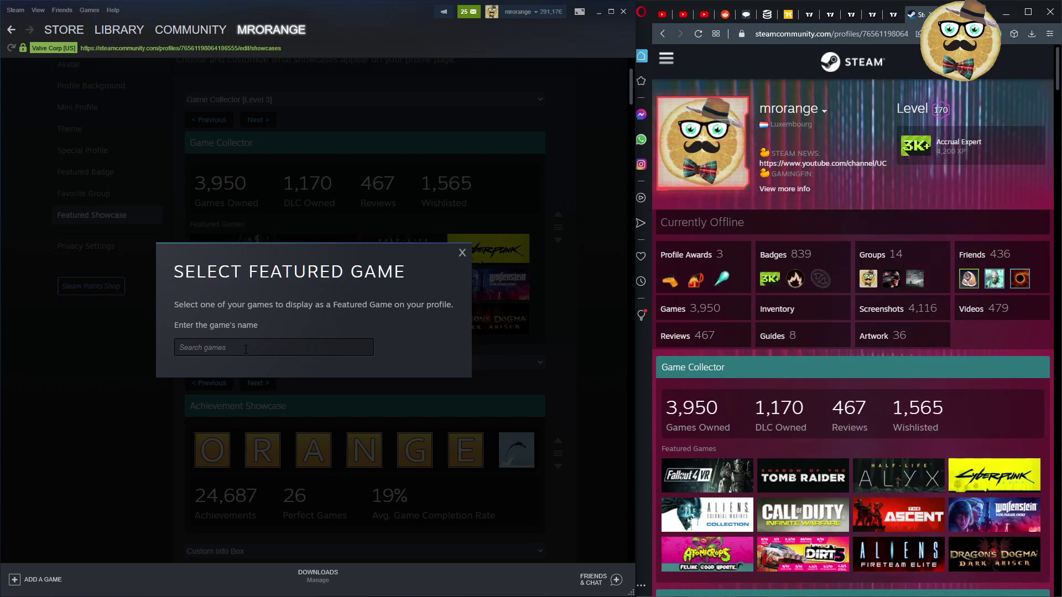
type("maneat")
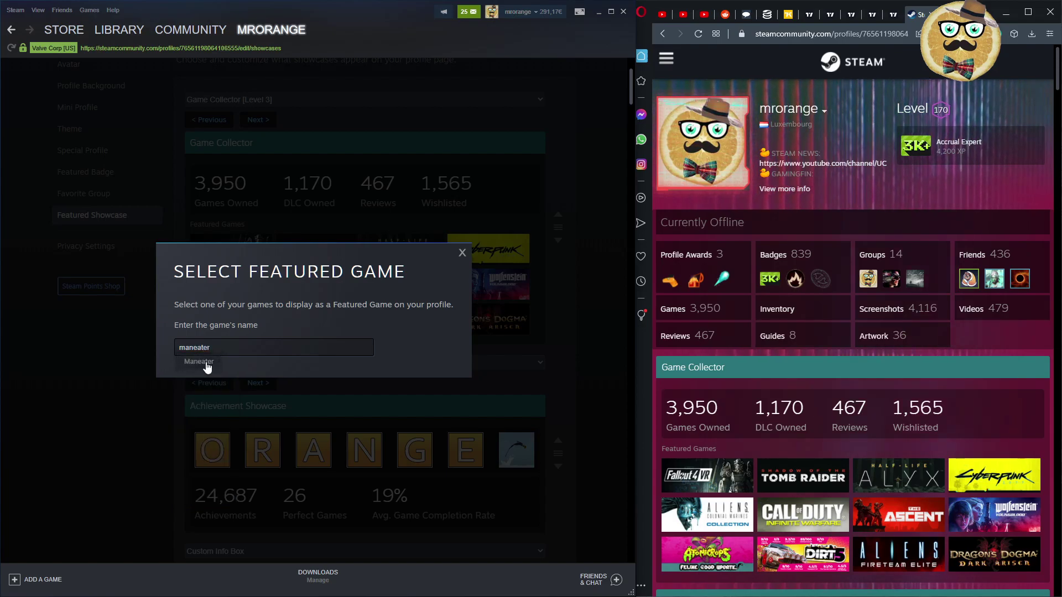
type("er")
left_click(206, 363)
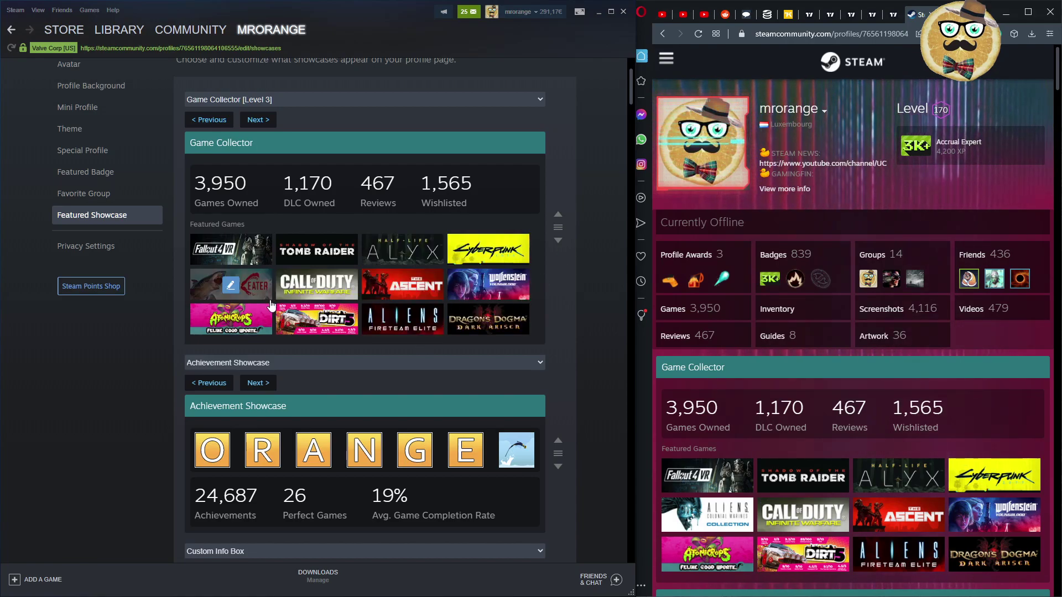
scroll(271, 306, "down", 4)
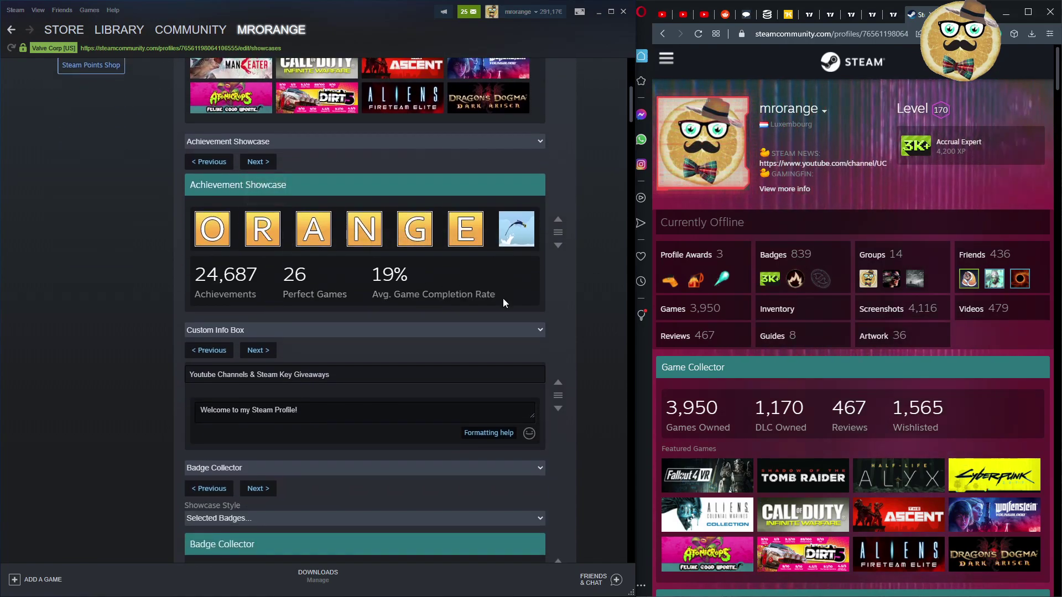
left_click(369, 141)
left_click(370, 141)
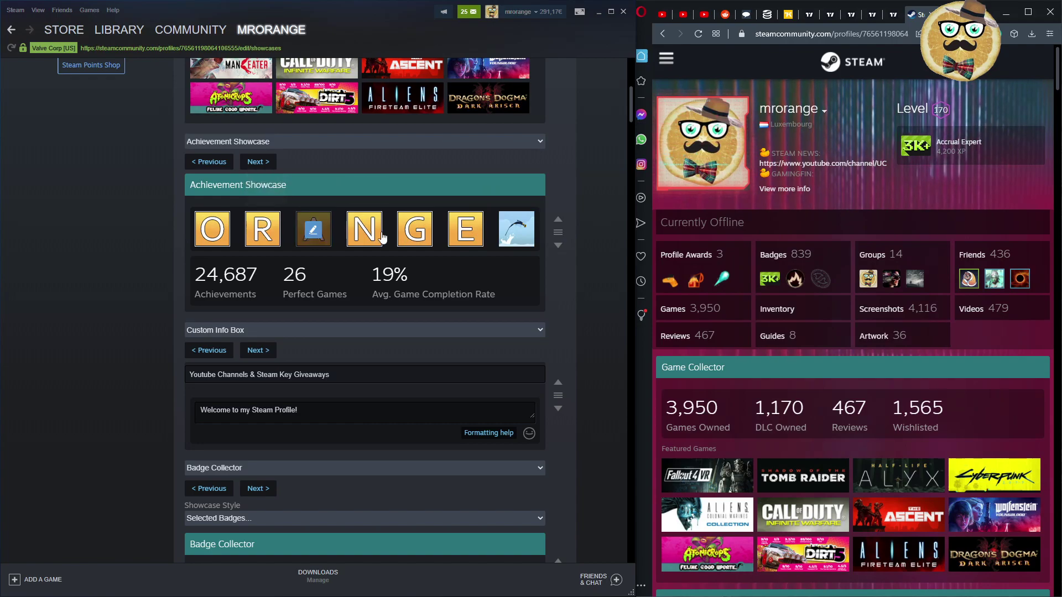
left_click(516, 233)
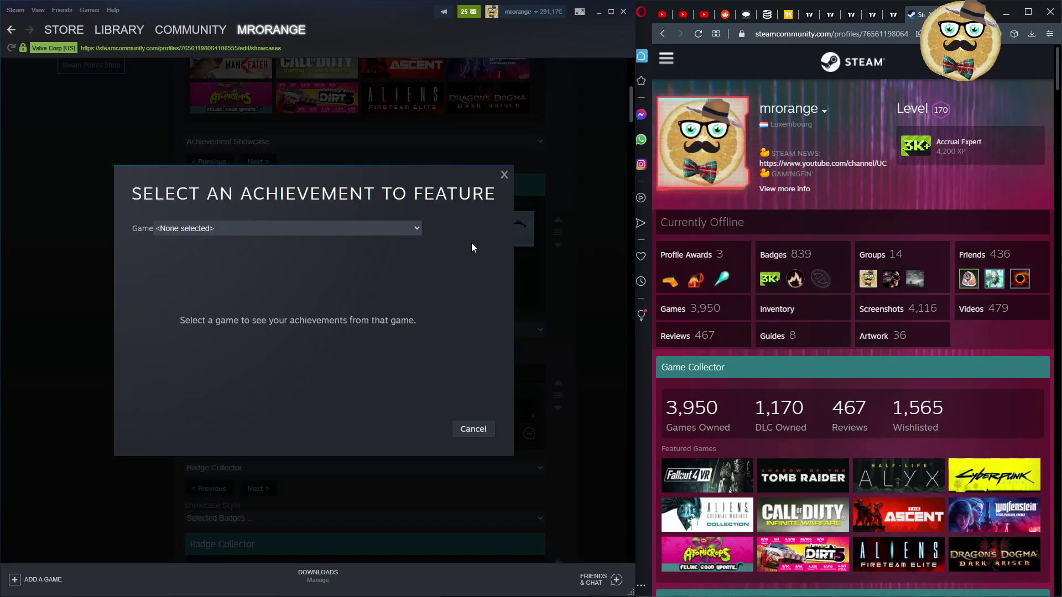
left_click(336, 227)
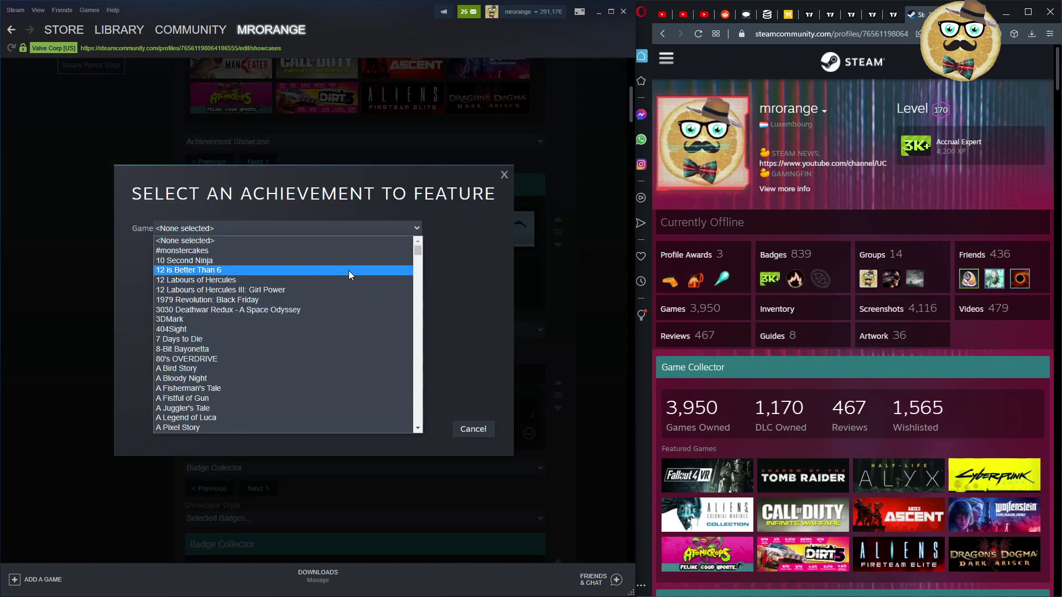
scroll(345, 271, "down", 5)
scroll(343, 271, "down", 20)
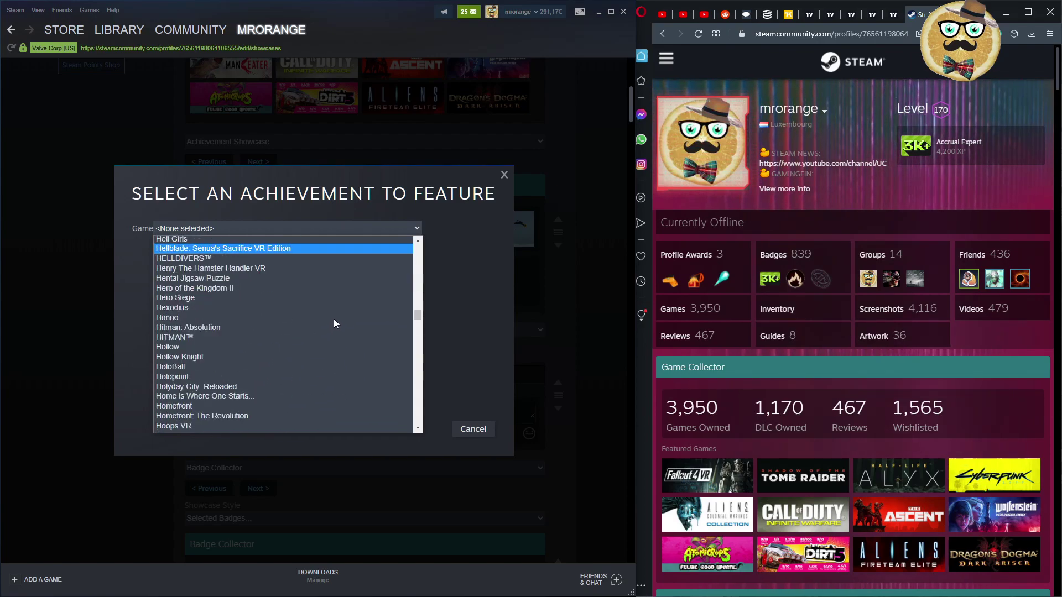
scroll(334, 314, "down", 10)
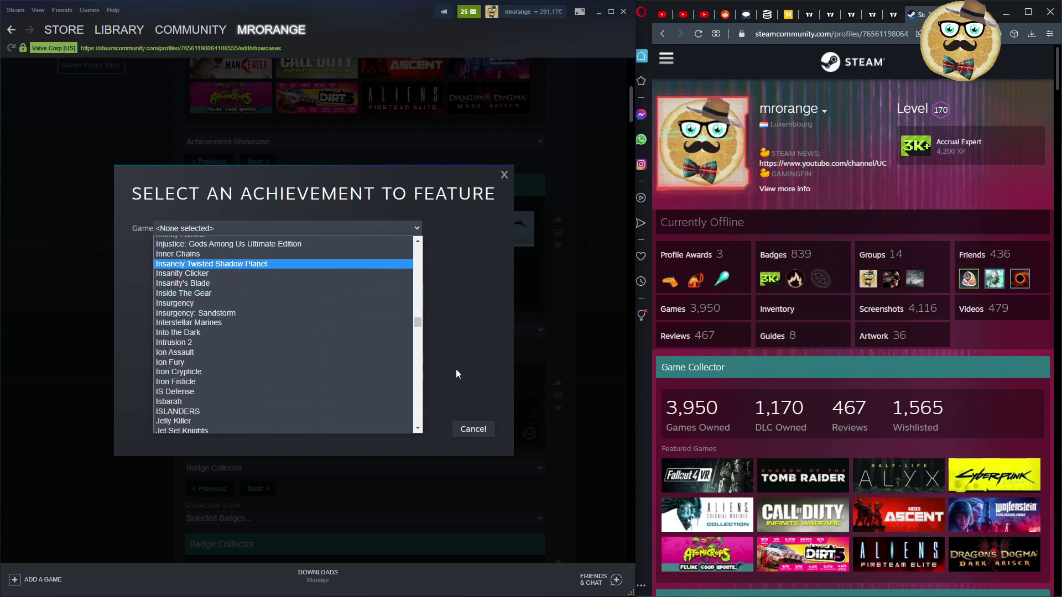
scroll(268, 313, "down", 20)
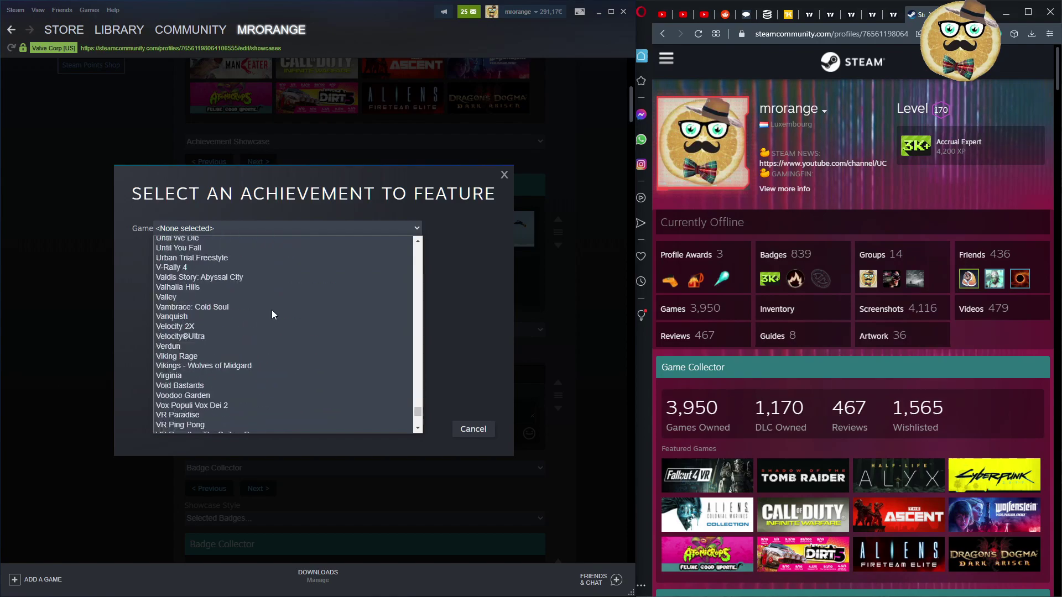
scroll(271, 313, "up", 20)
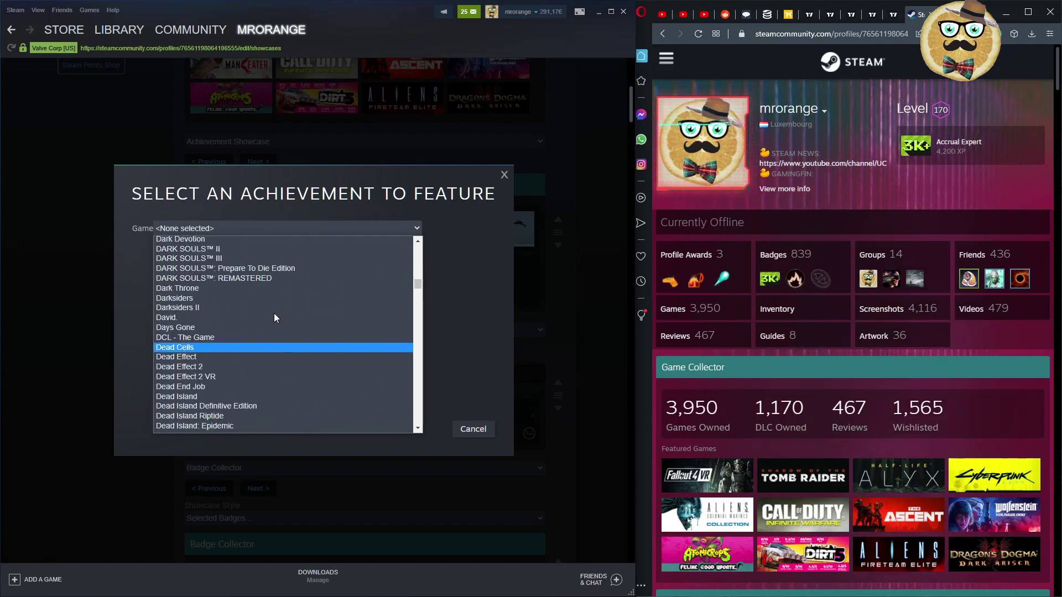
left_click(490, 428)
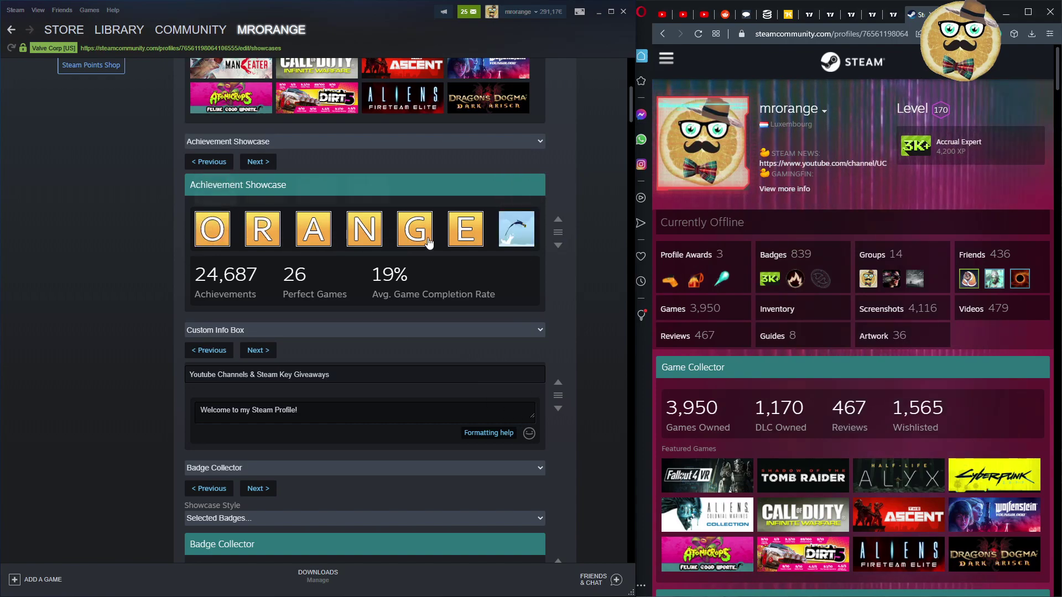
scroll(292, 318, "down", 3)
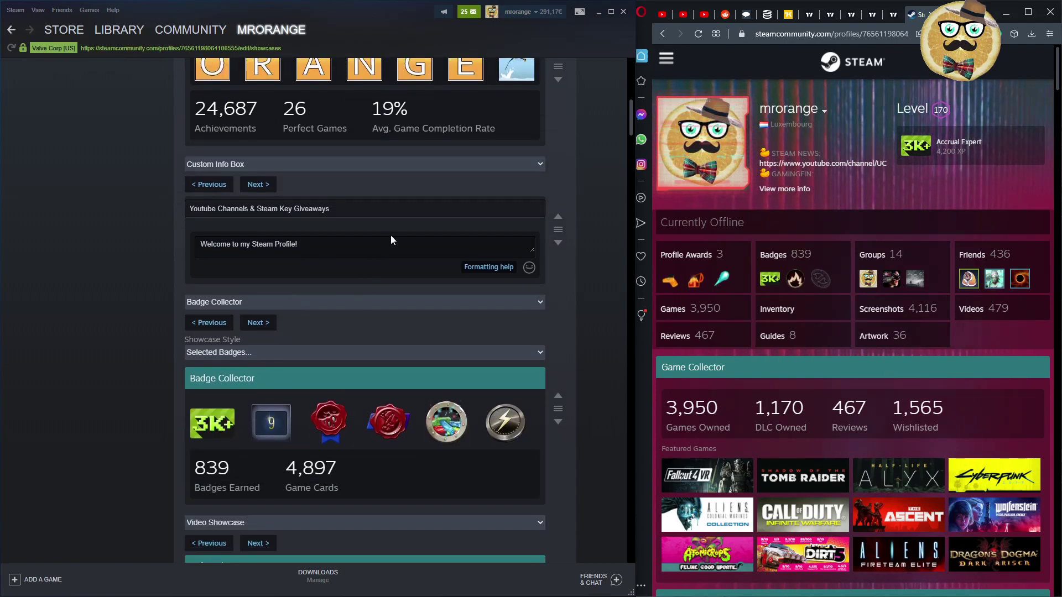
Make the Custom Info Box text area taller and read the welcome message to its end.
left_click_drag(534, 251, 506, 542)
scroll(420, 237, "down", 2)
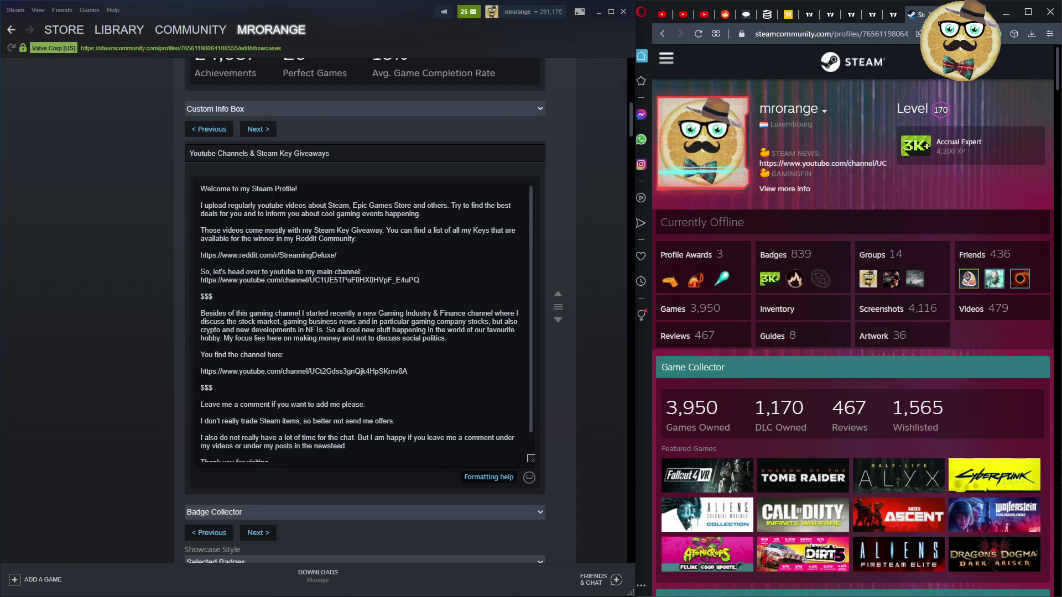
scroll(476, 299, "down", 1)
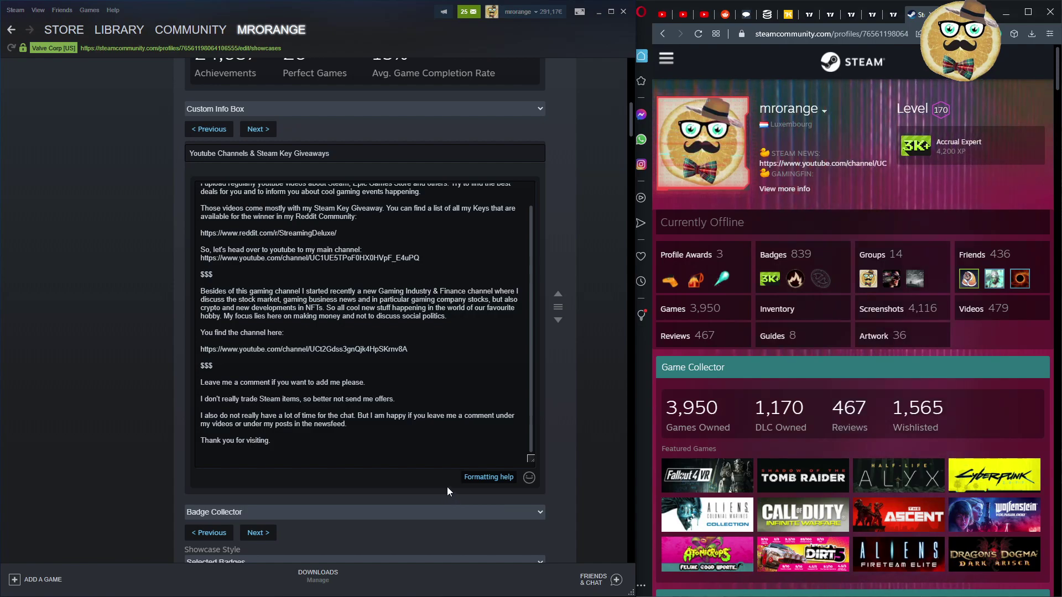
scroll(459, 428, "down", 7)
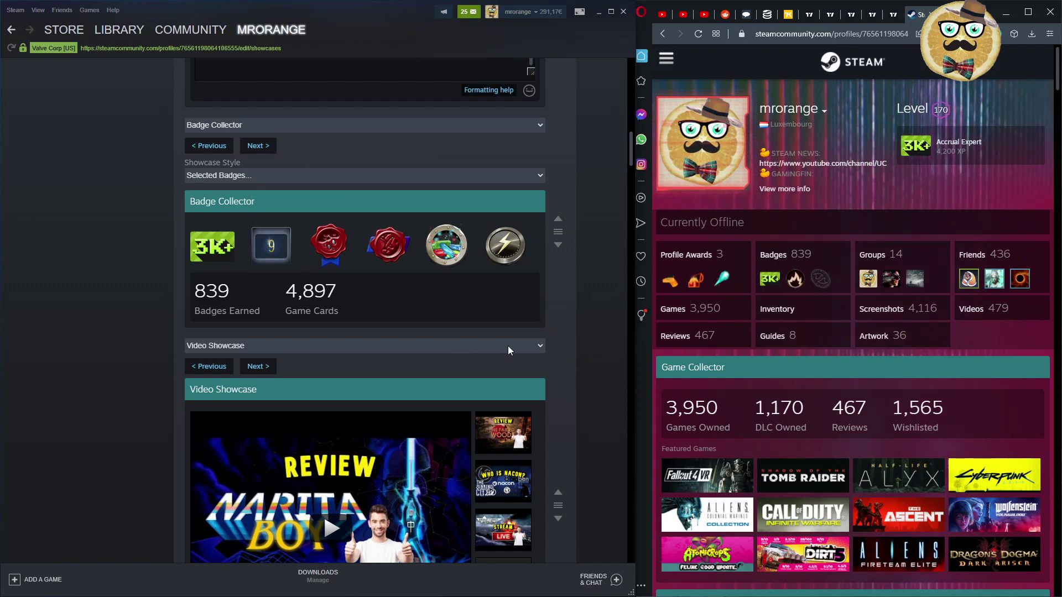
scroll(508, 346, "down", 4)
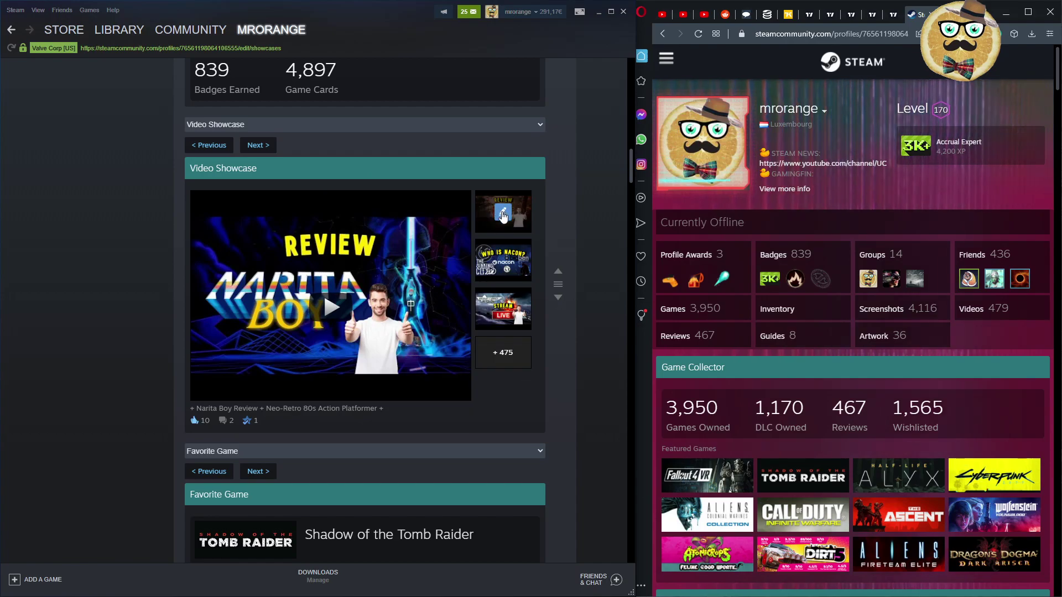
scroll(888, 324, "down", 8)
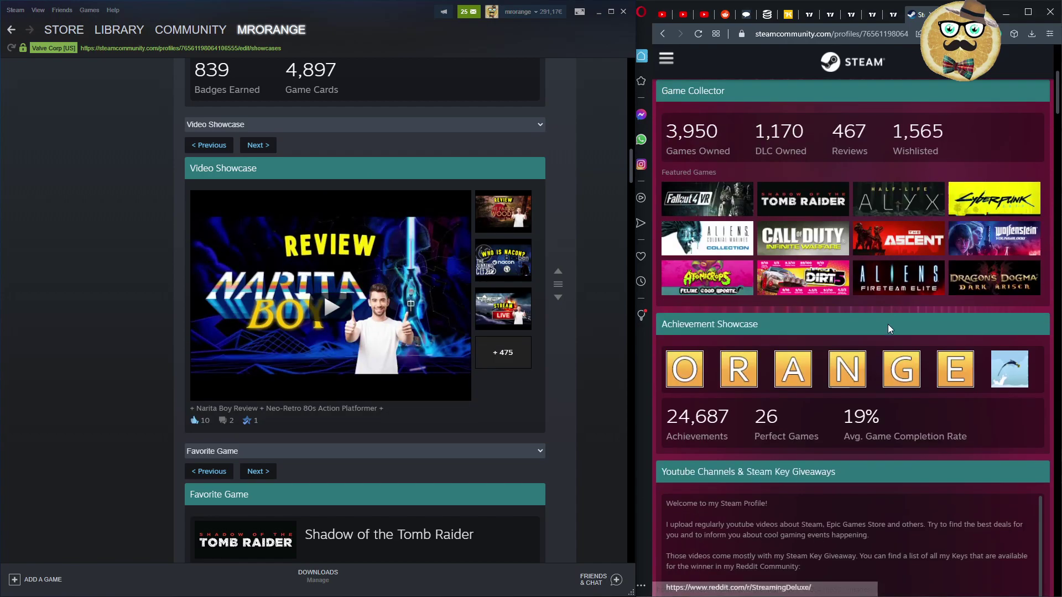
scroll(901, 332, "down", 10)
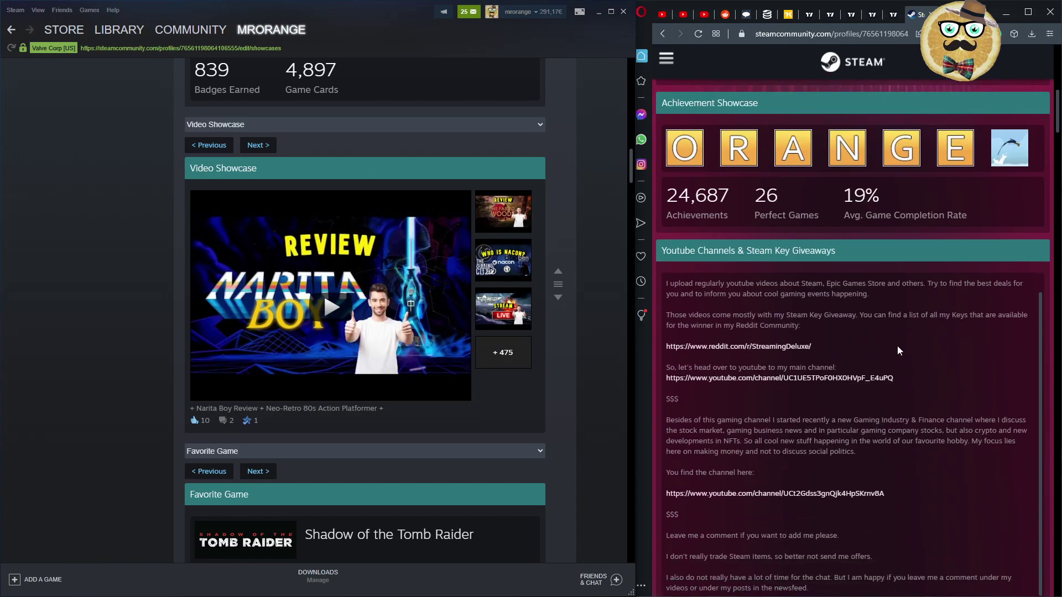
scroll(889, 344, "down", 8)
scroll(889, 321, "up", 20)
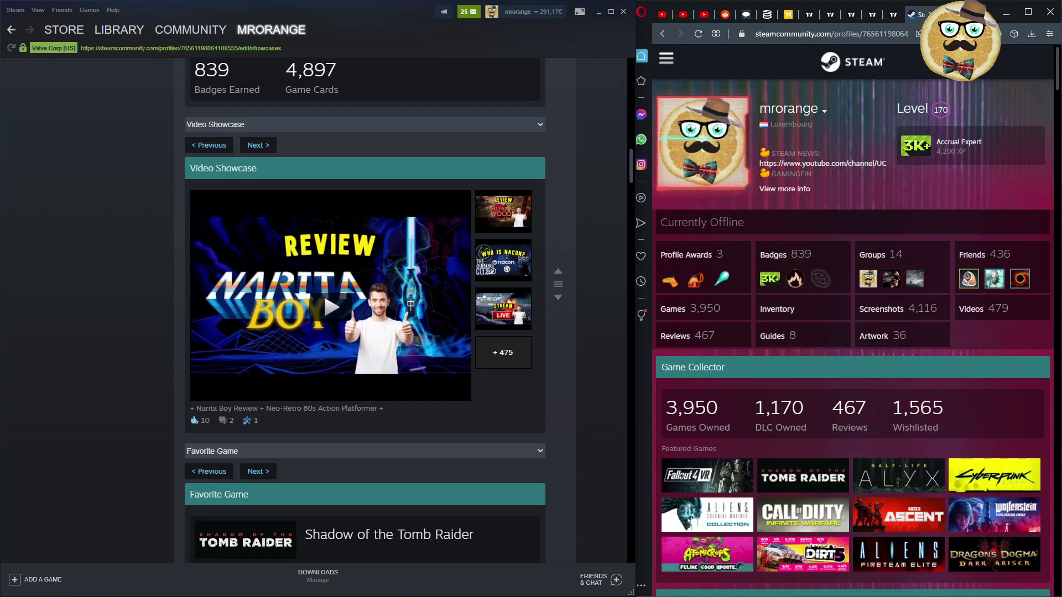
left_click(972, 309)
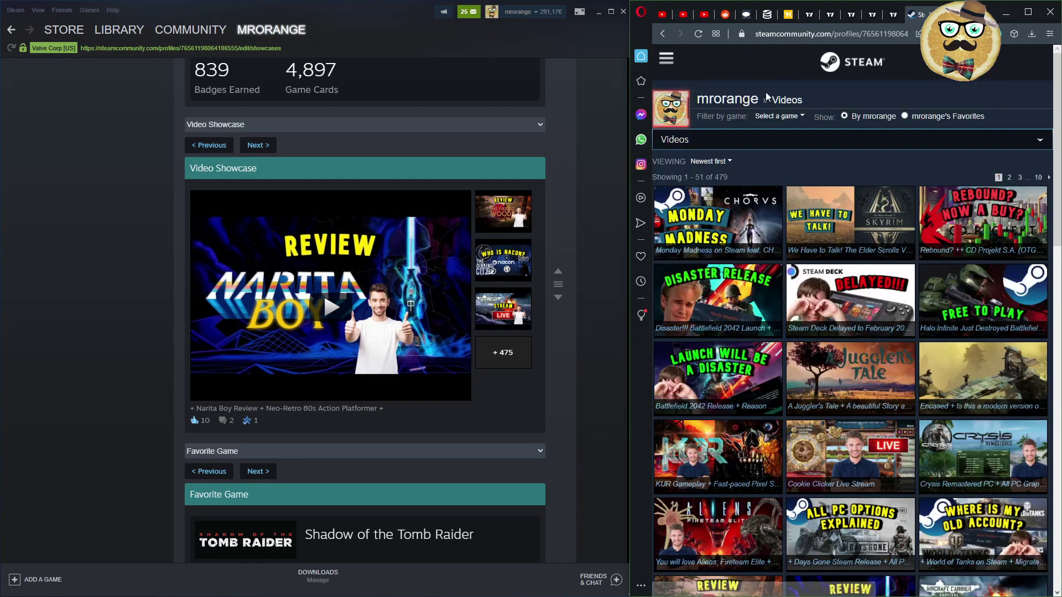
scroll(850, 257, "down", 10)
scroll(849, 276, "up", 10)
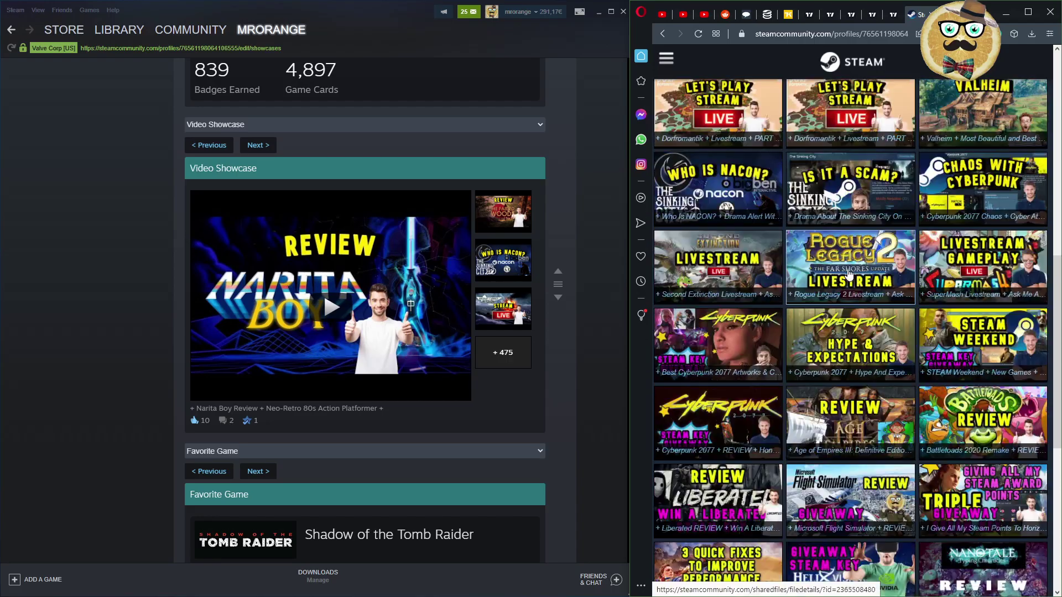
scroll(848, 296, "down", 10)
scroll(848, 296, "up", 10)
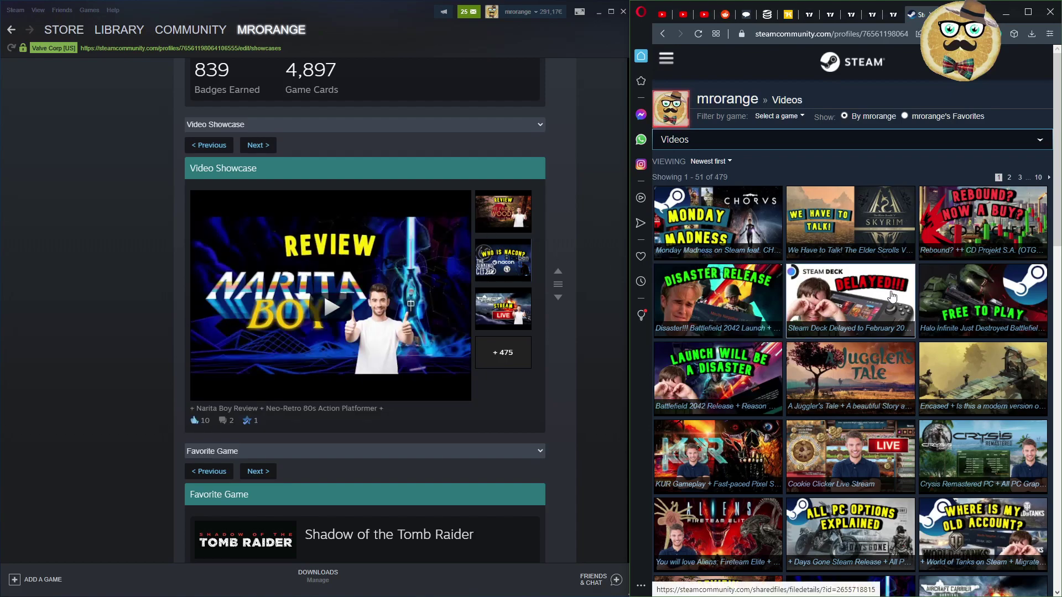
key("alt+Left")
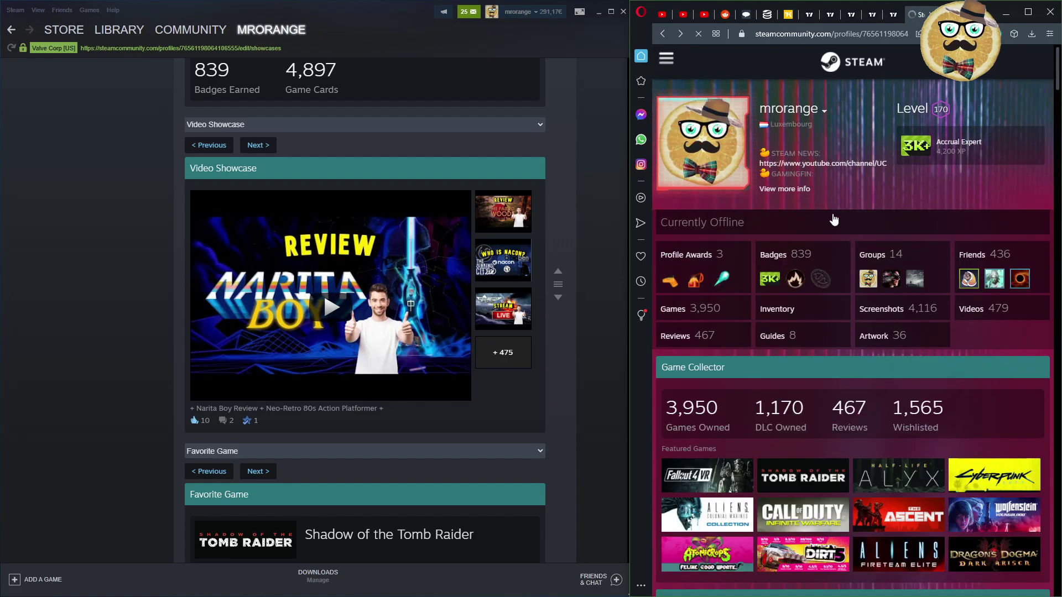
scroll(473, 281, "down", 4)
scroll(465, 281, "up", 3)
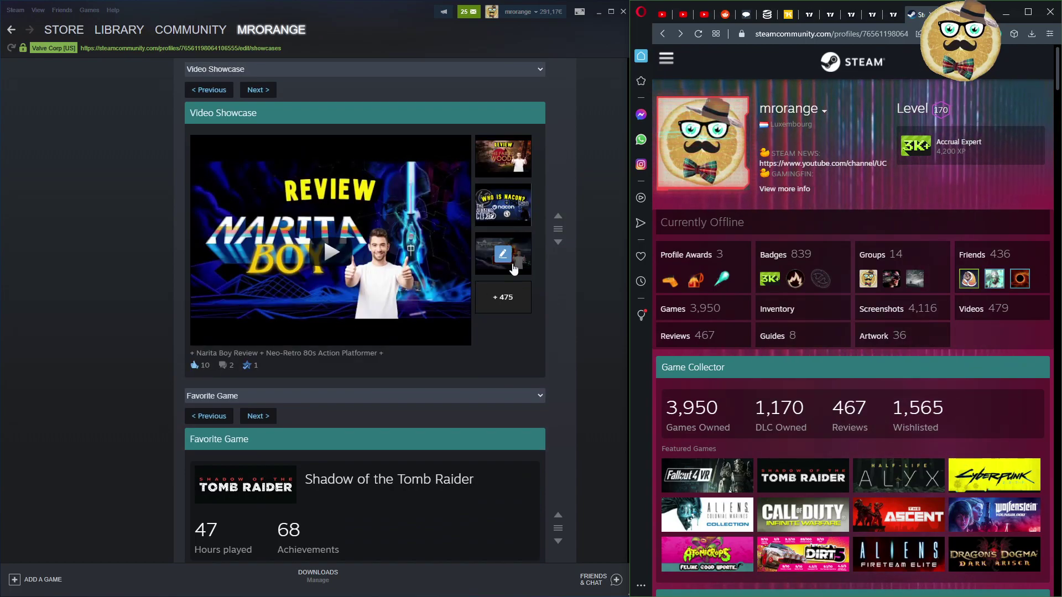
scroll(360, 254, "down", 4)
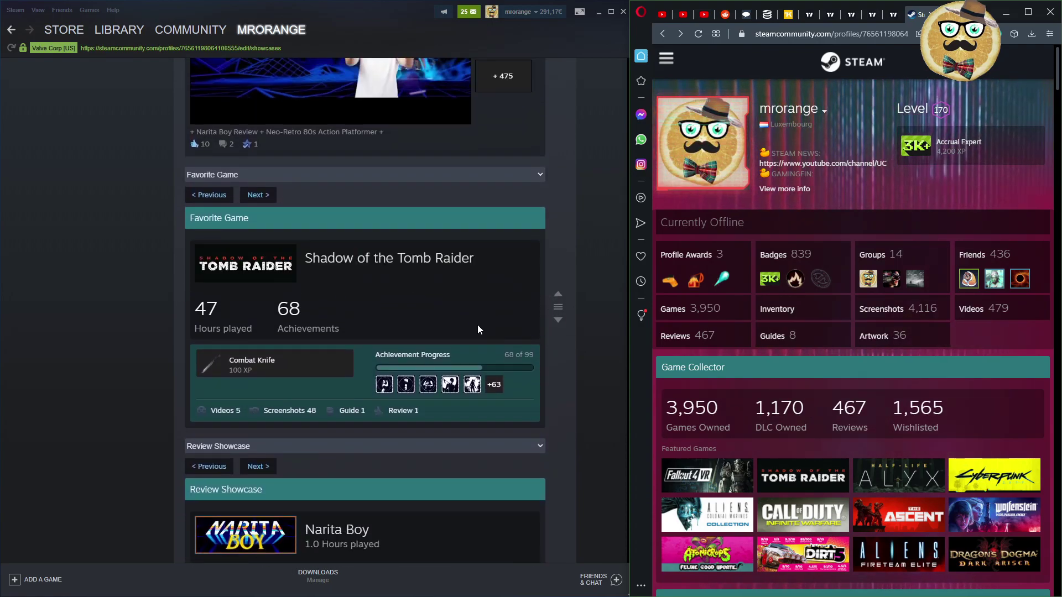
scroll(459, 319, "down", 3)
scroll(443, 316, "up", 1)
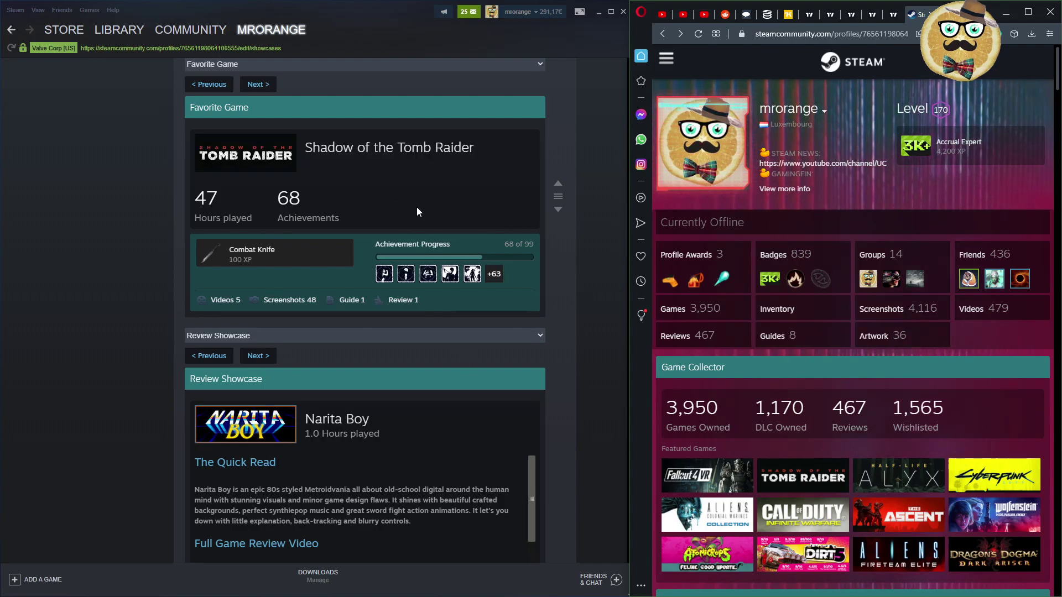
scroll(424, 224, "down", 2)
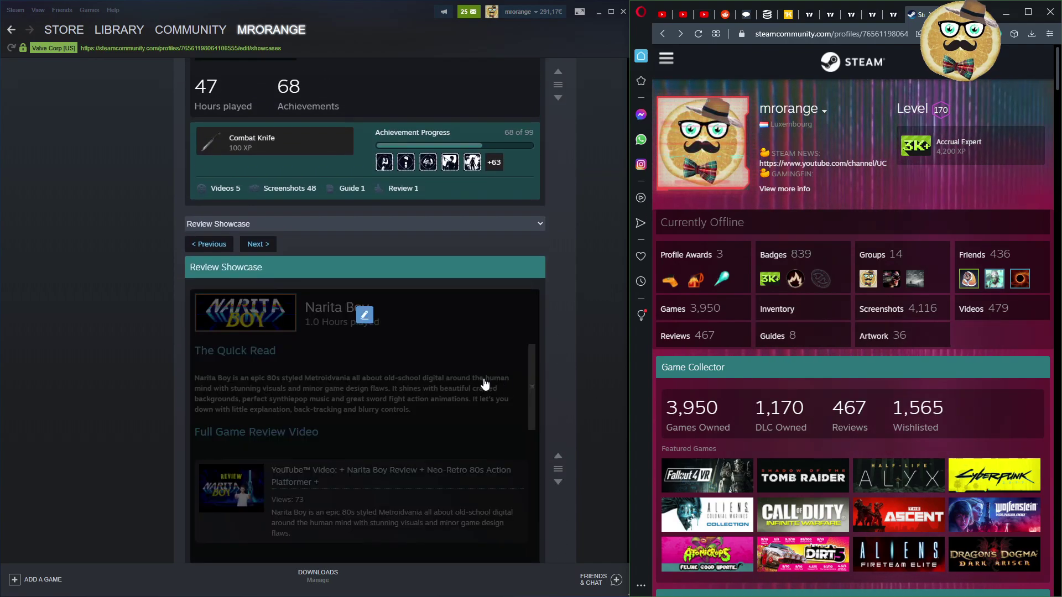
scroll(484, 383, "down", 3)
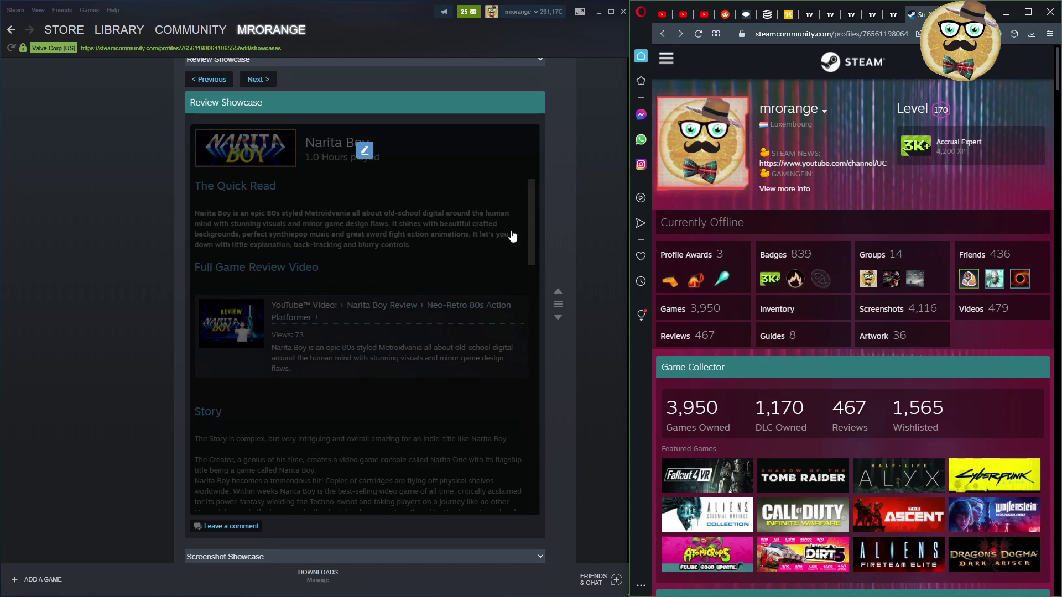
left_click(364, 150)
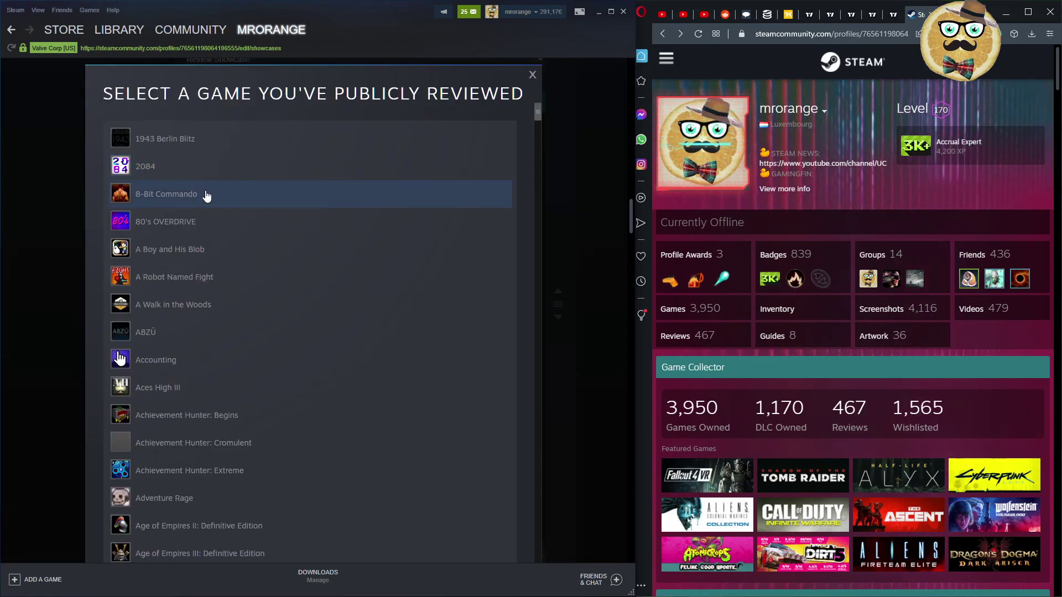
scroll(257, 316, "down", 10)
scroll(258, 316, "down", 20)
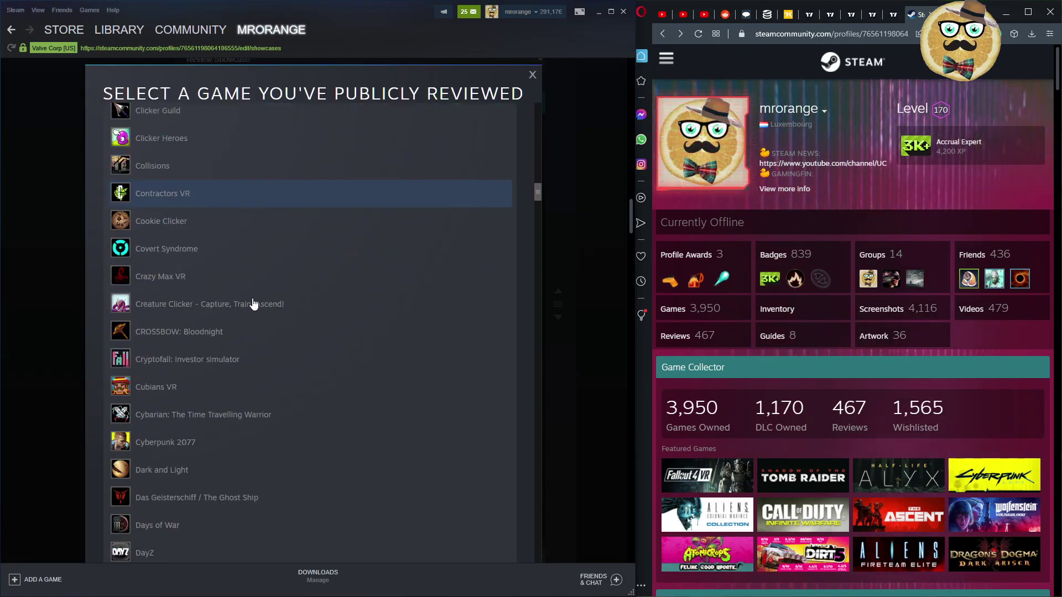
scroll(267, 299, "up", 20)
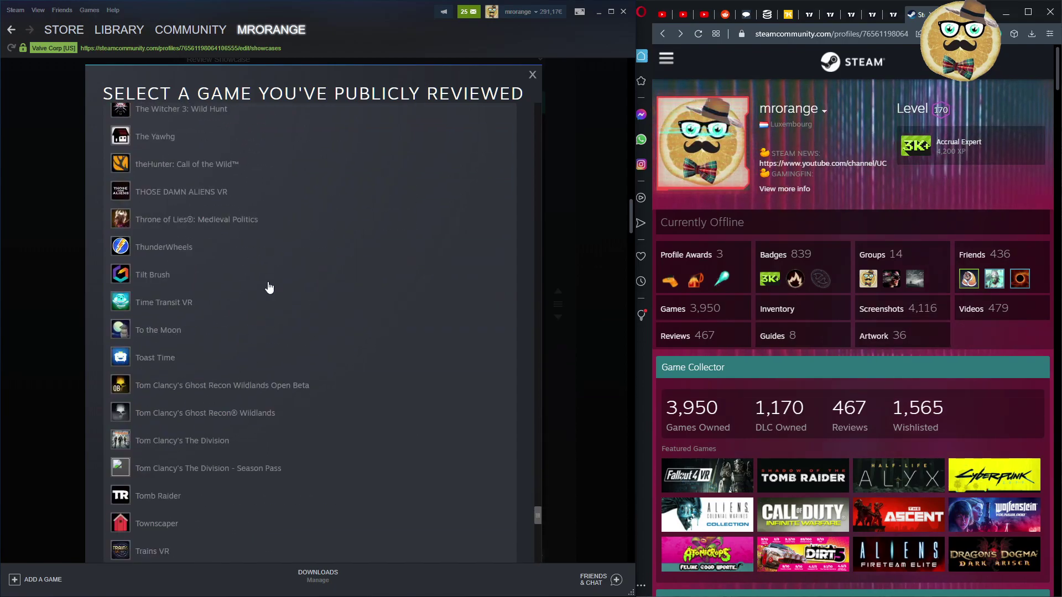
scroll(319, 244, "up", 20)
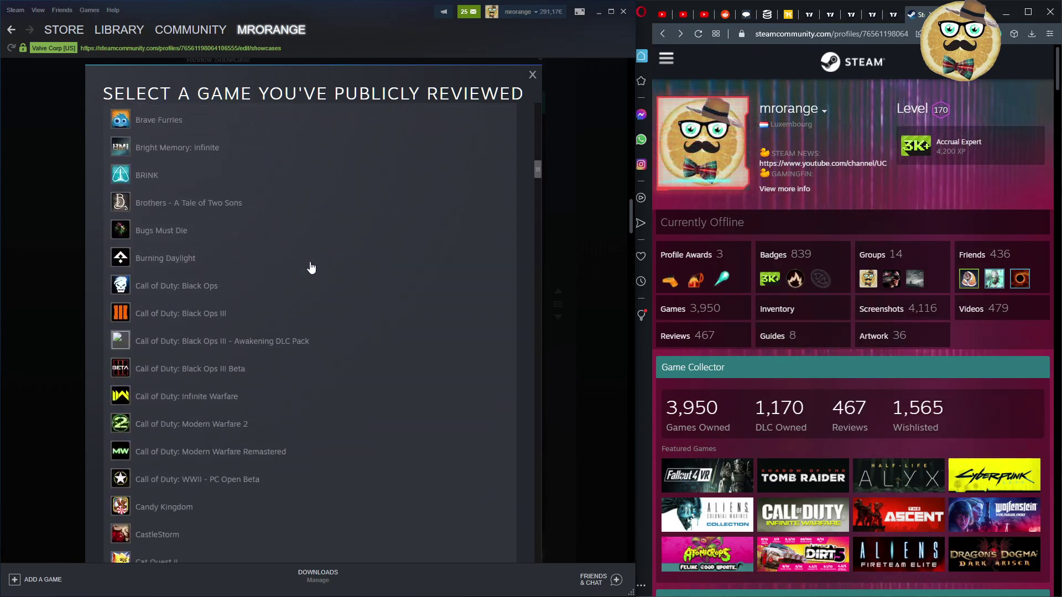
left_click(532, 76)
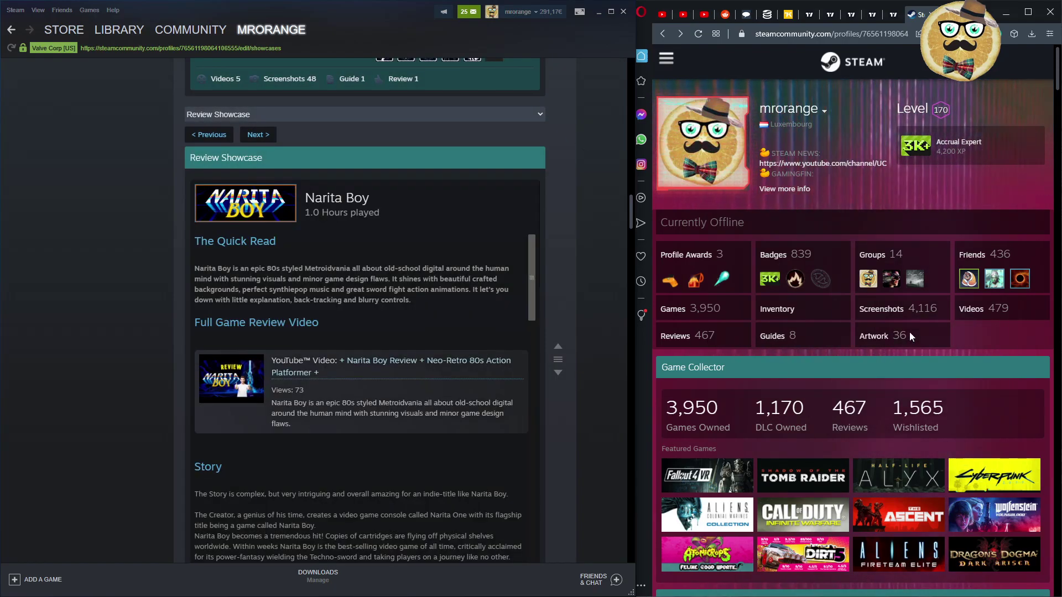
scroll(384, 308, "down", 4)
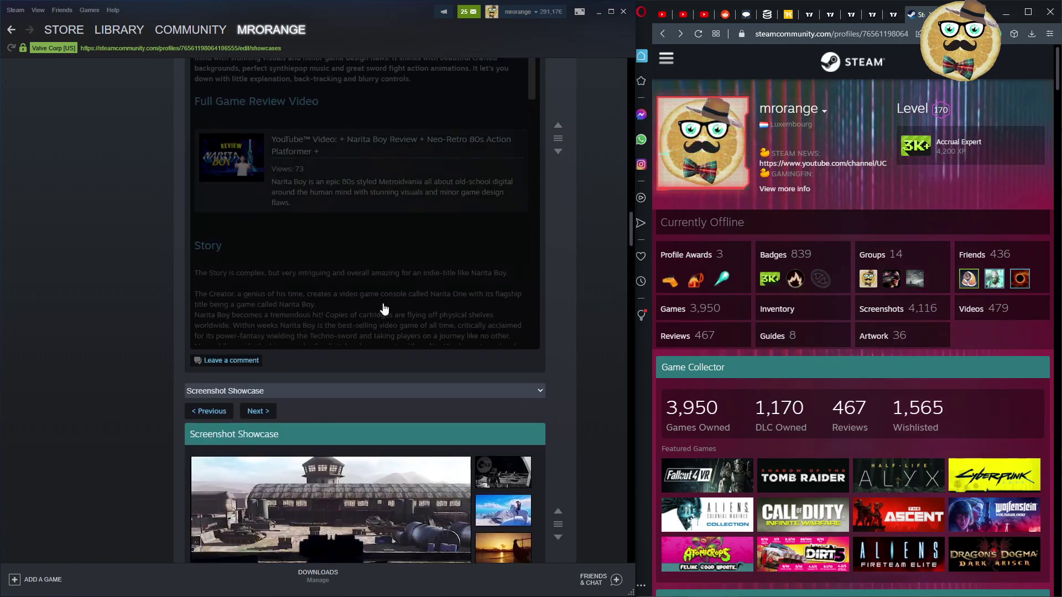
scroll(466, 311, "up", 3)
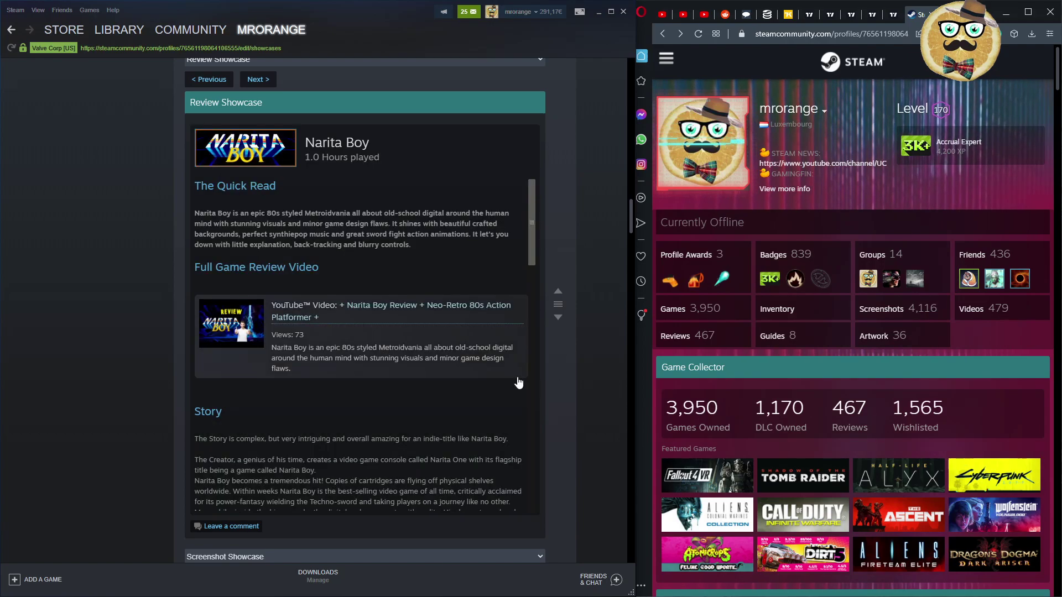
scroll(439, 374, "down", 15)
scroll(446, 362, "up", 6)
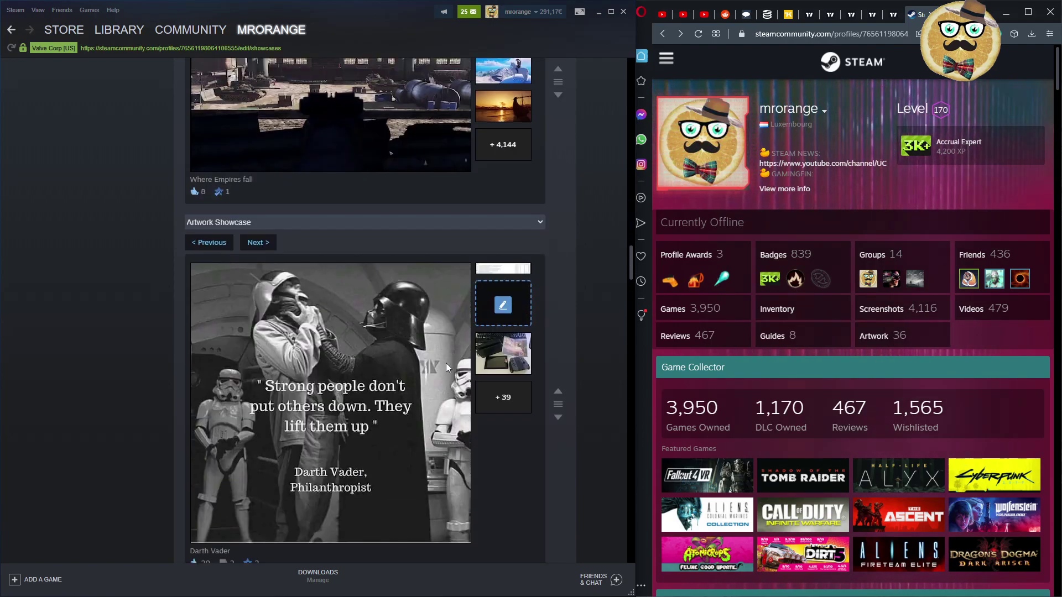
scroll(446, 363, "down", 3)
scroll(447, 376, "up", 2)
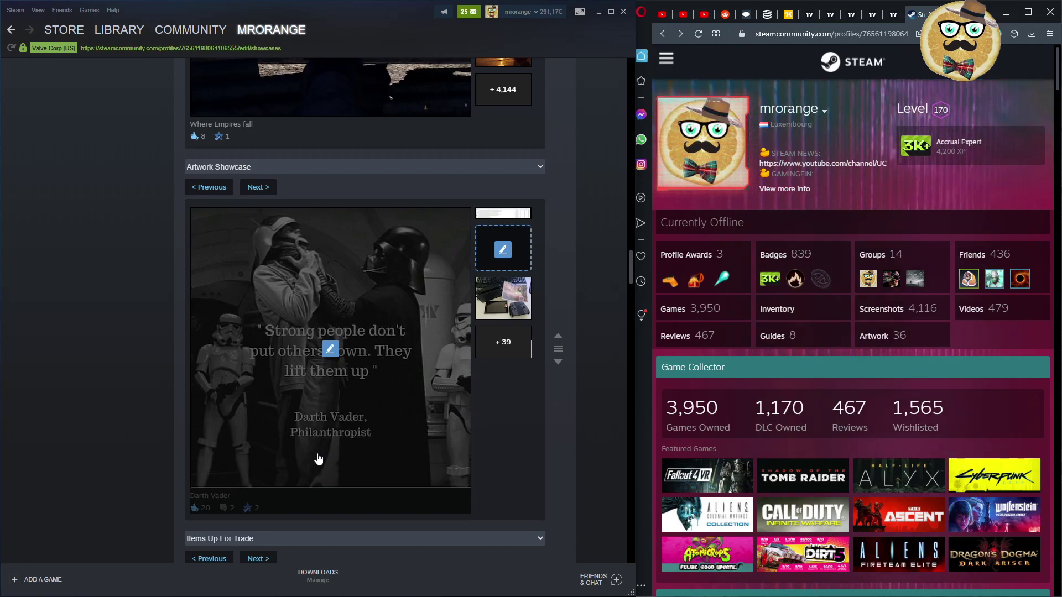
scroll(467, 374, "down", 3)
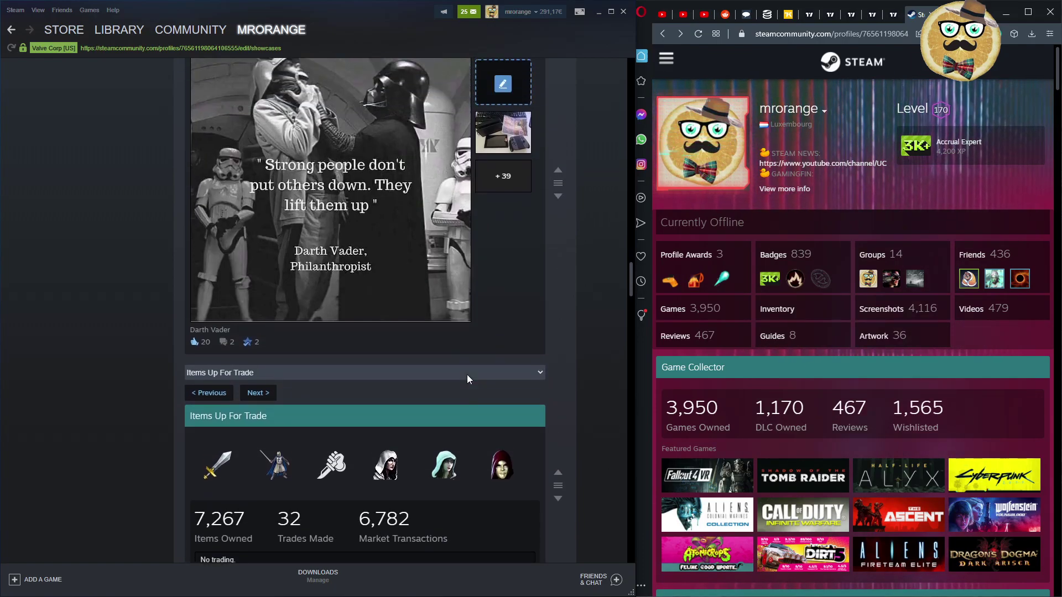
Scroll down to the Rarest Achievement Showcase, then switch to the commentpicker.com YouTube Random Comment Picker.
scroll(523, 290, "down", 1)
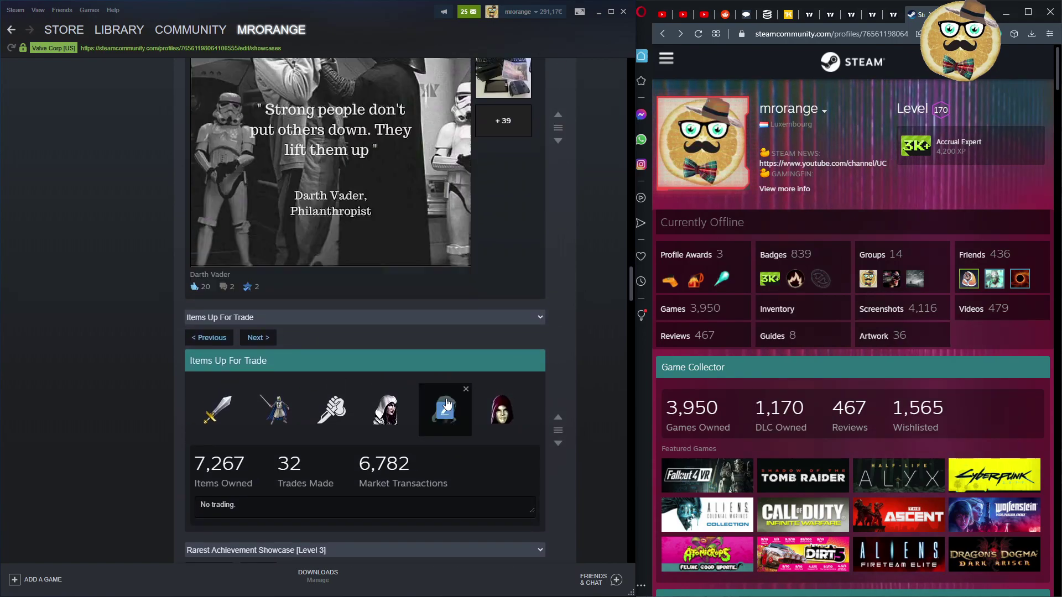
scroll(462, 383, "down", 3)
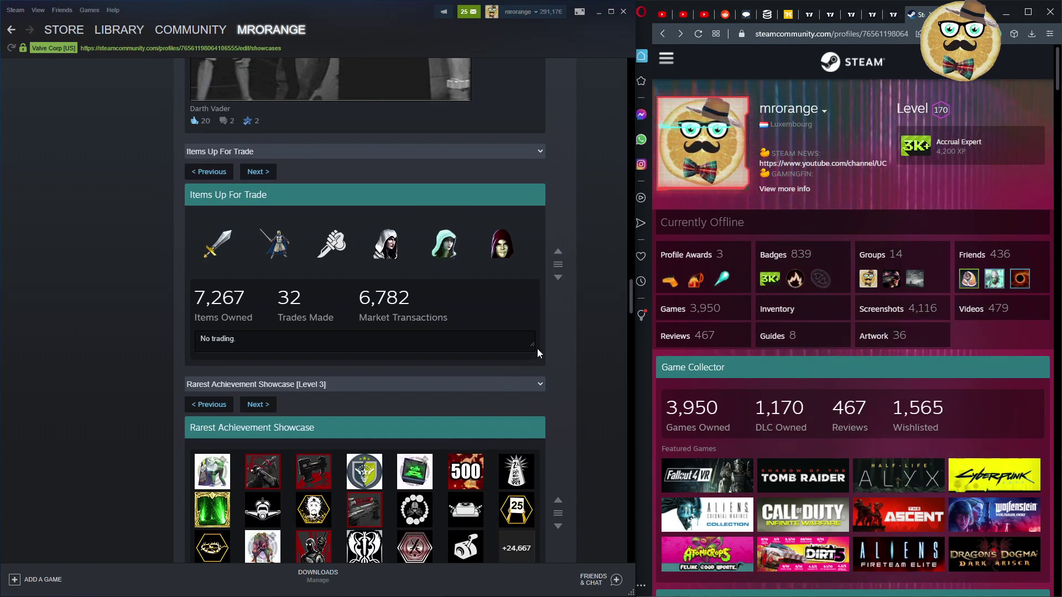
left_click(746, 14)
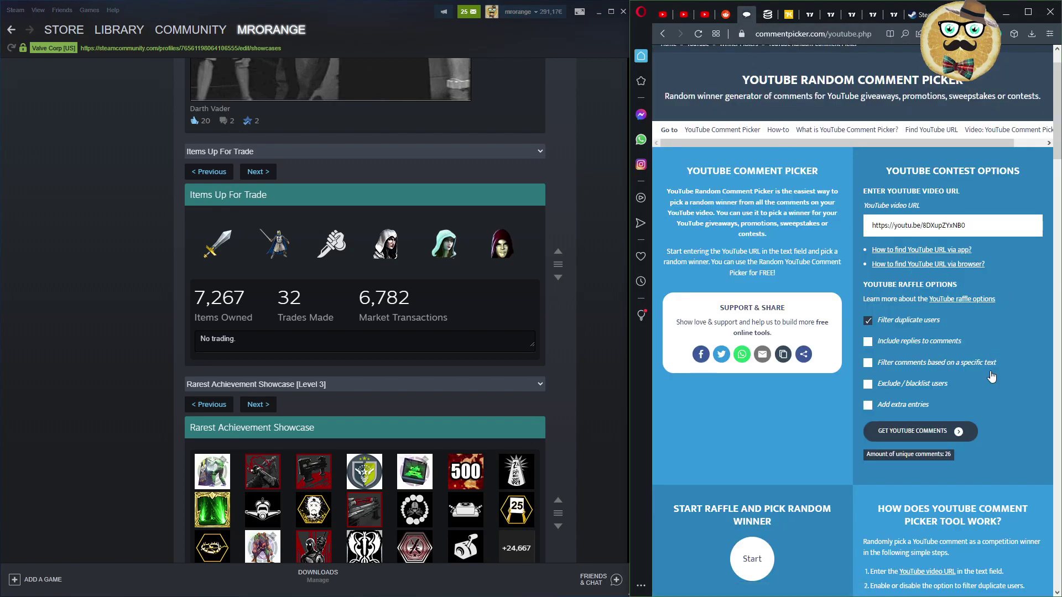
Draw a random winner from the 26 unique YouTube comments.
scroll(990, 332, "down", 3)
scroll(989, 391, "down", 1)
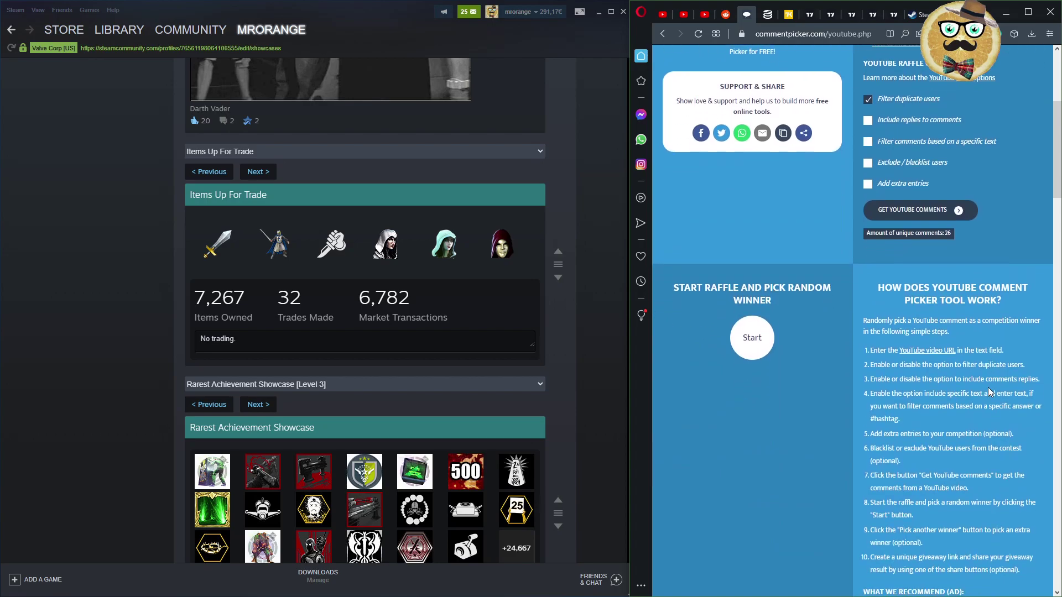
left_click(760, 347)
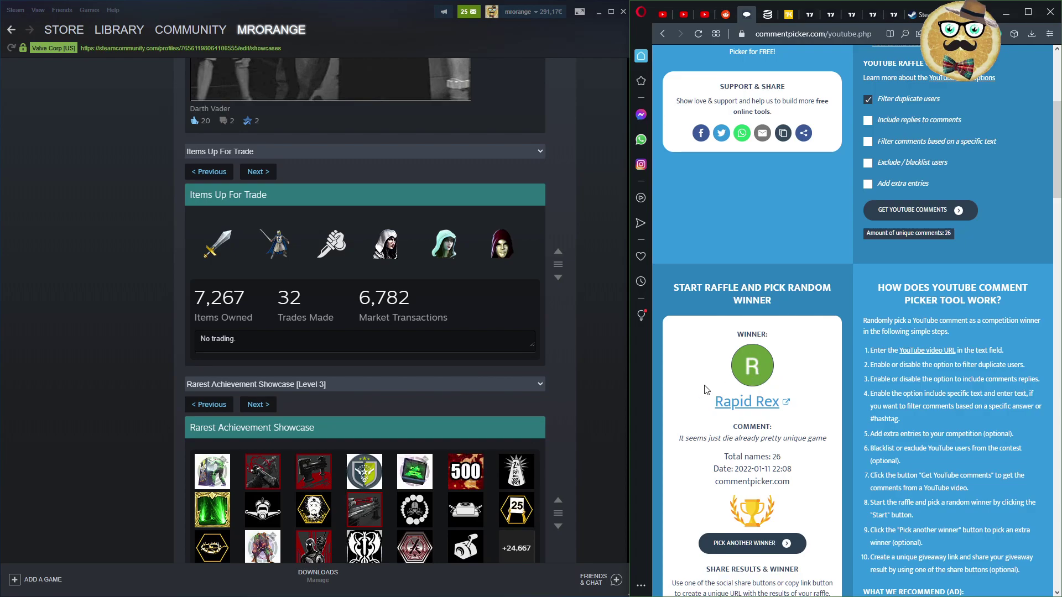
Return to the live Steam profile page in the browser.
scroll(852, 437, "up", 4)
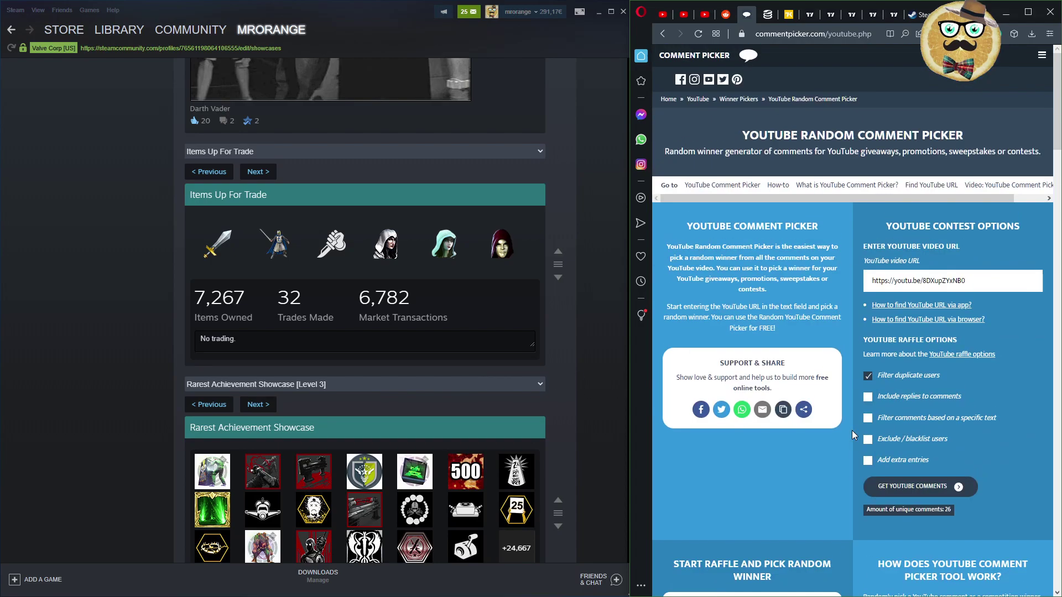
scroll(851, 437, "down", 2)
scroll(848, 437, "up", 3)
left_click(919, 15)
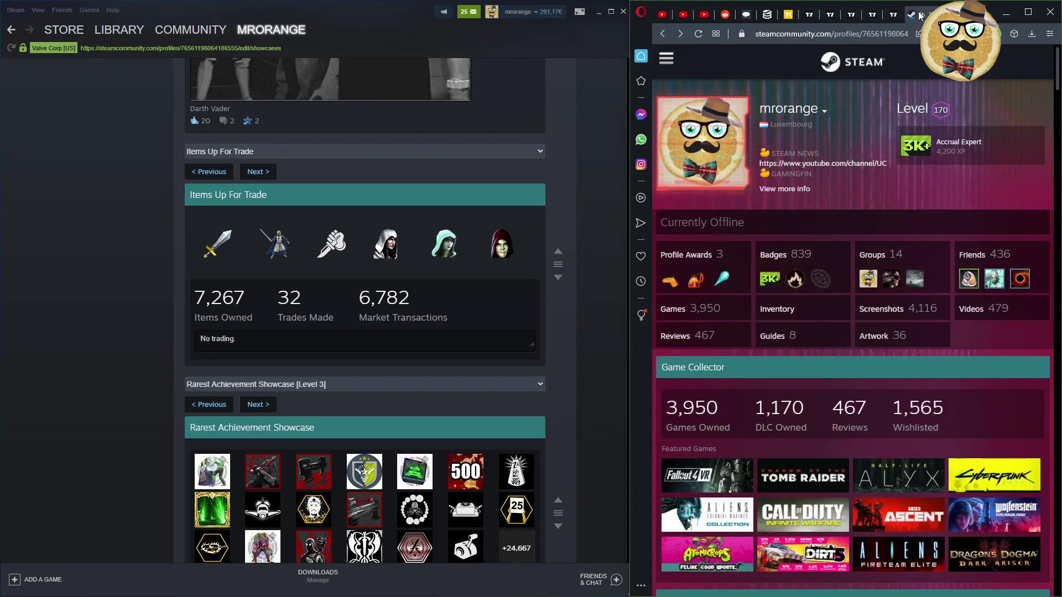
scroll(499, 380, "down", 3)
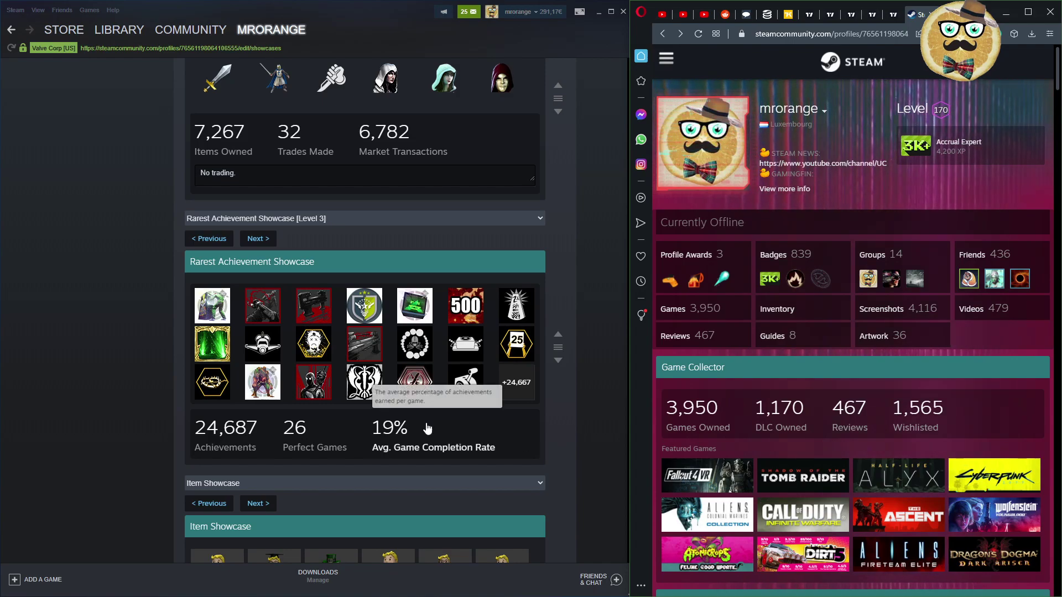
scroll(424, 437, "down", 5)
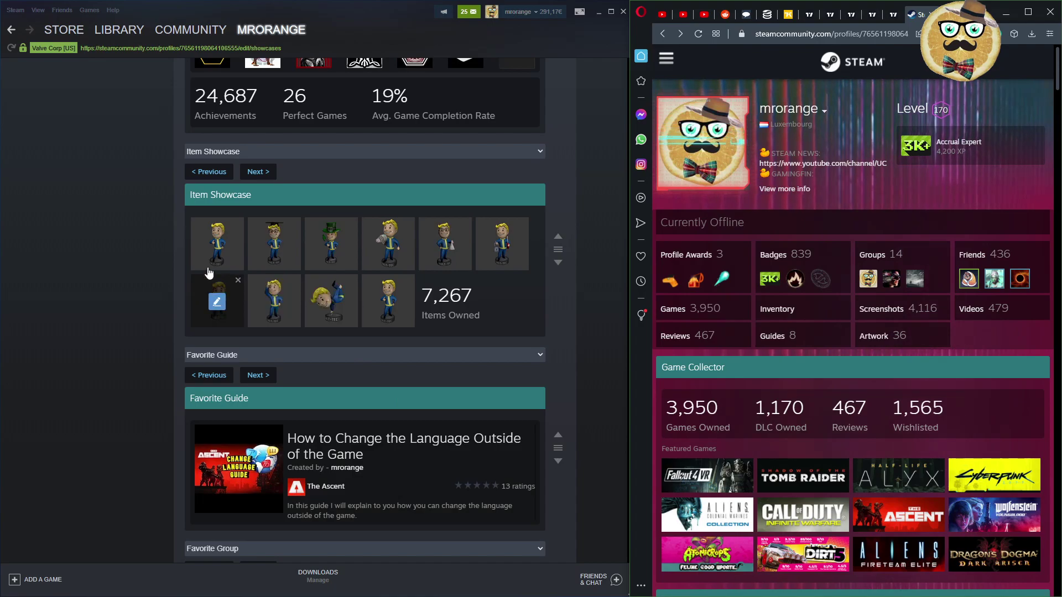
left_click(217, 246)
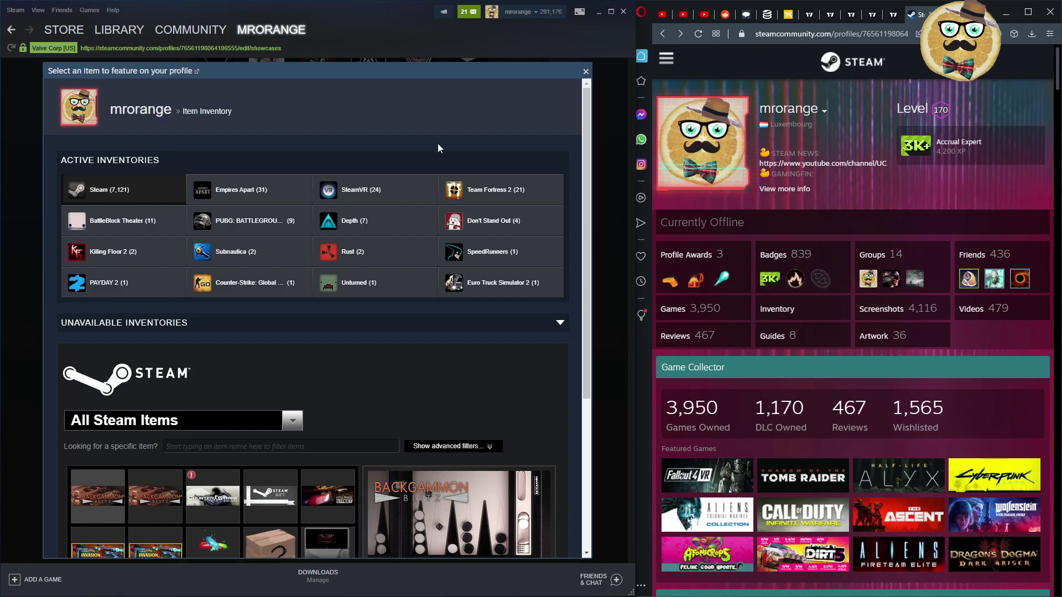
scroll(408, 230, "down", 4)
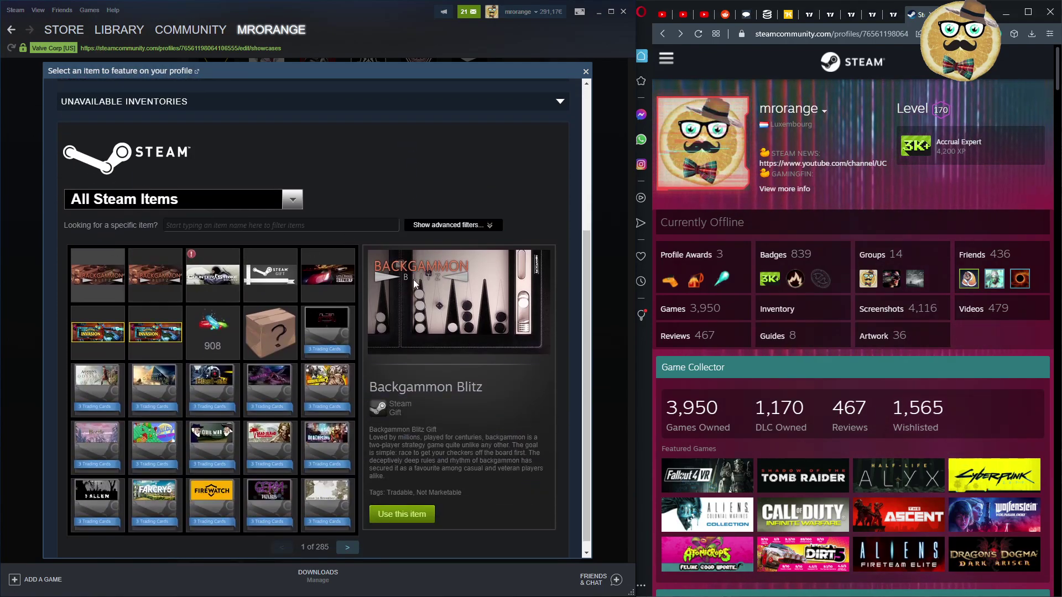
scroll(366, 420, "up", 4)
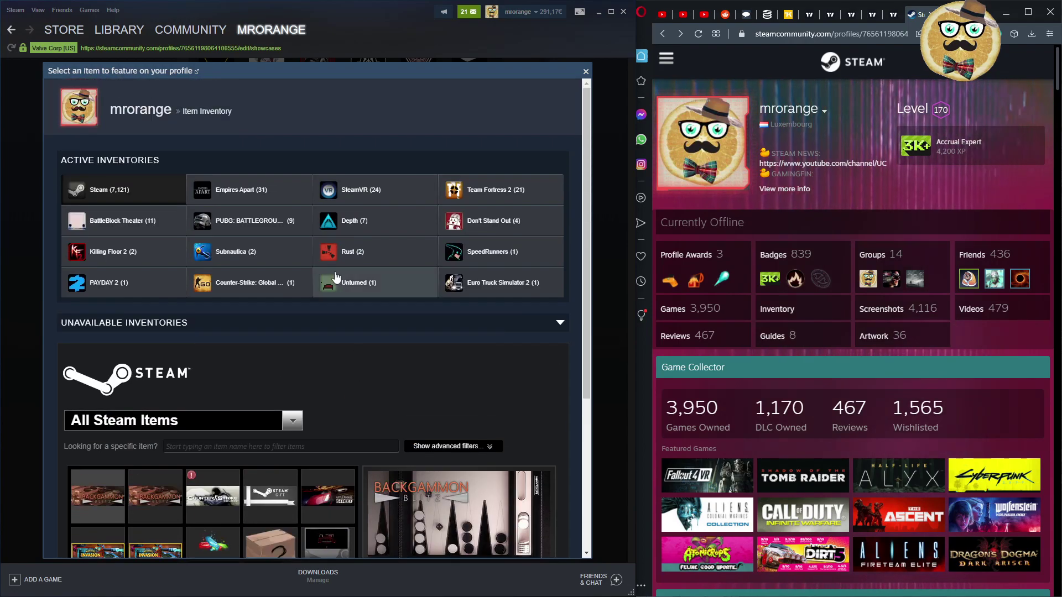
scroll(372, 362, "down", 4)
scroll(373, 361, "up", 4)
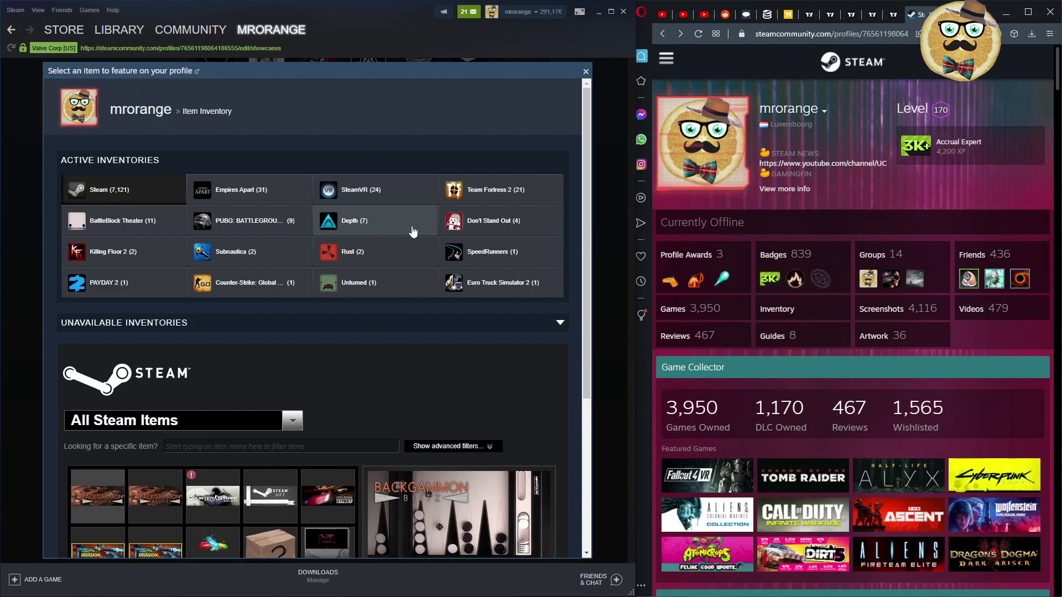
left_click(363, 195)
scroll(362, 407, "down", 4)
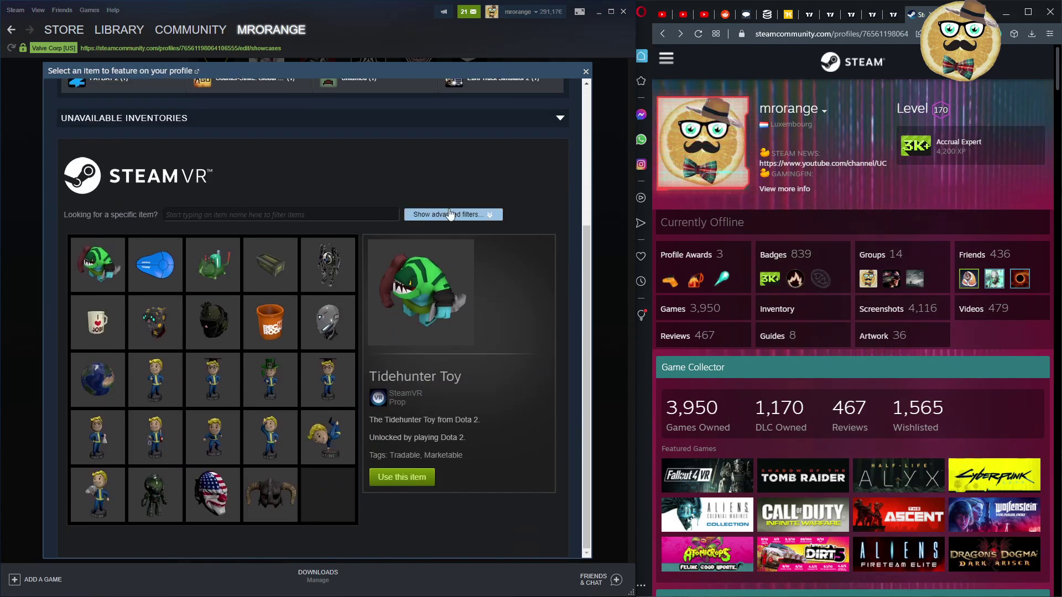
left_click(586, 72)
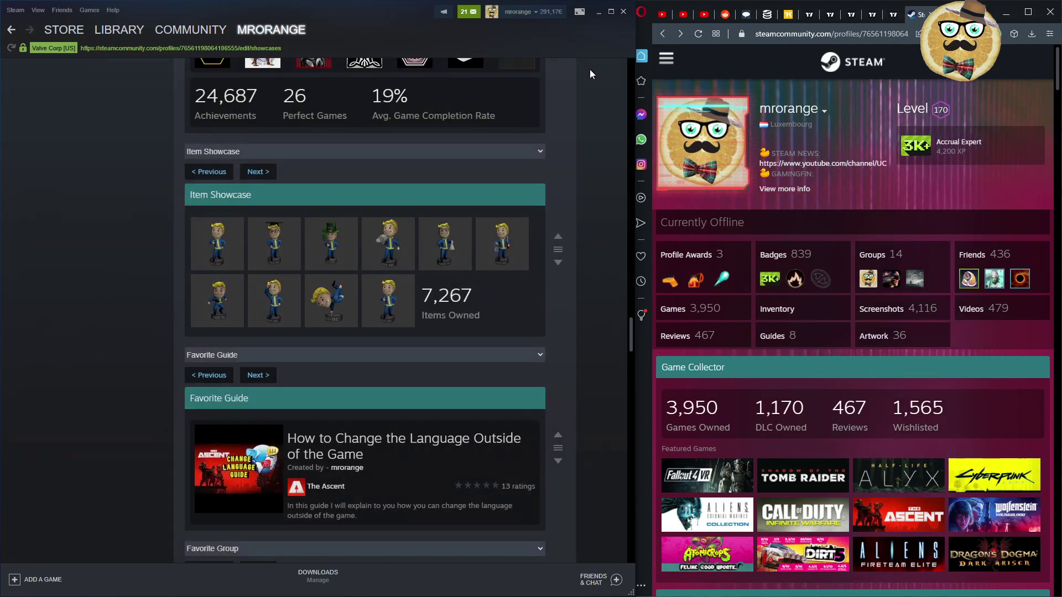
scroll(551, 318, "down", 4)
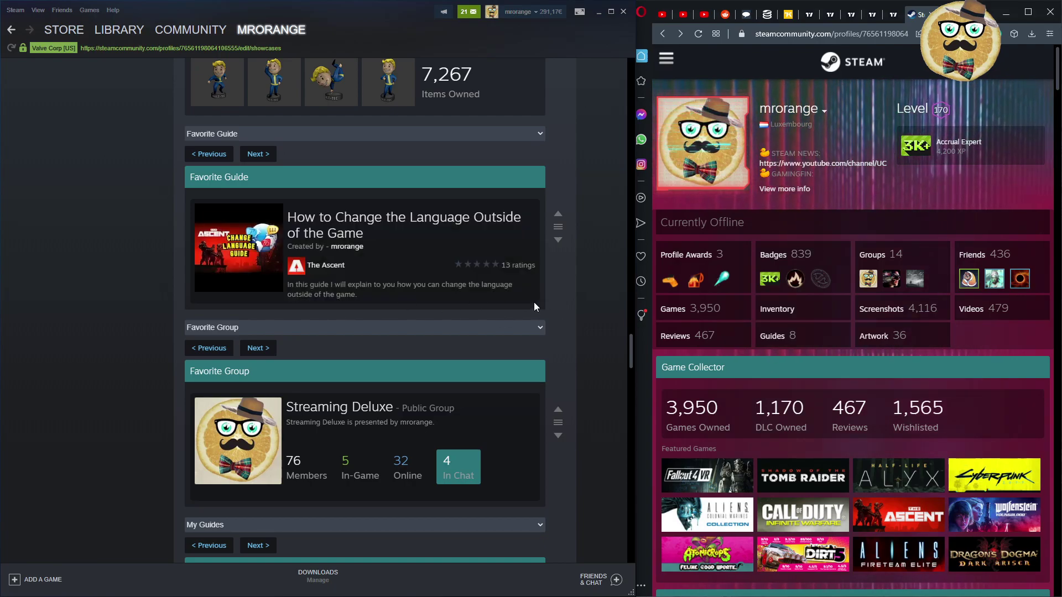
scroll(497, 312, "down", 3)
scroll(466, 323, "up", 1)
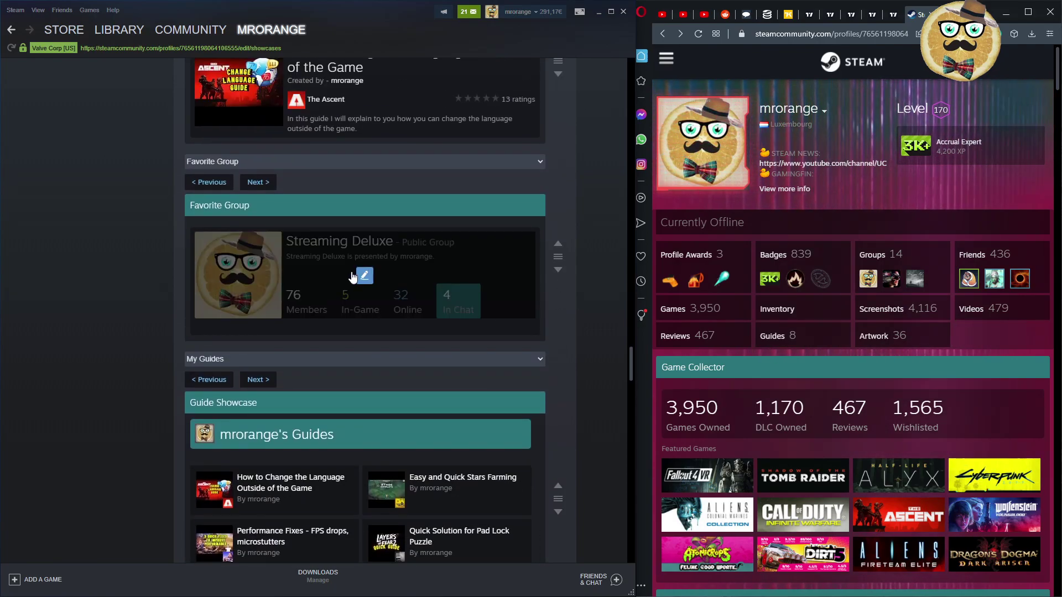
scroll(353, 277, "down", 3)
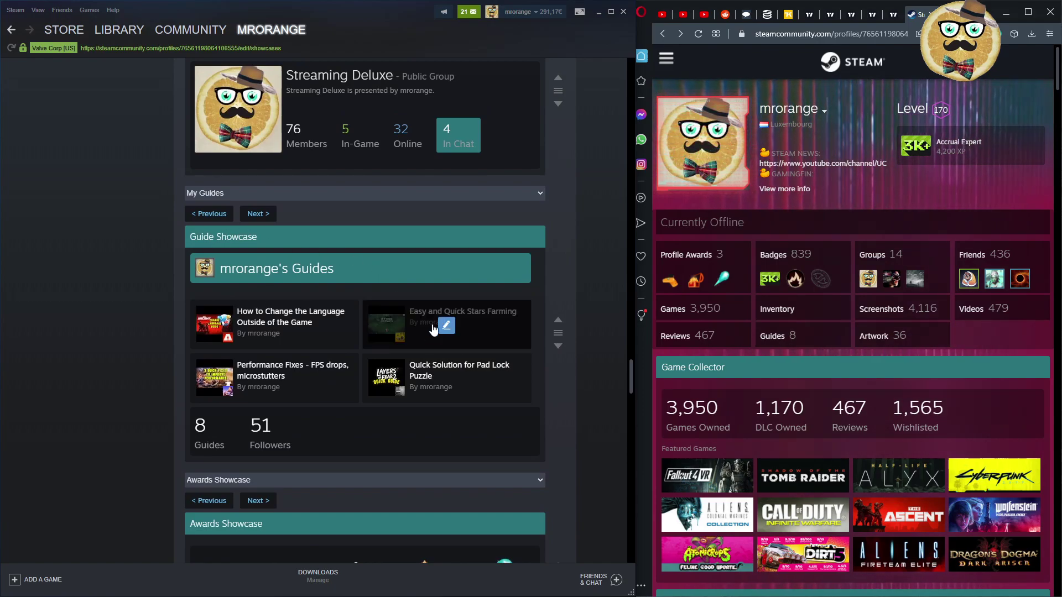
scroll(422, 357, "down", 7)
scroll(420, 332, "up", 4)
scroll(420, 313, "down", 1)
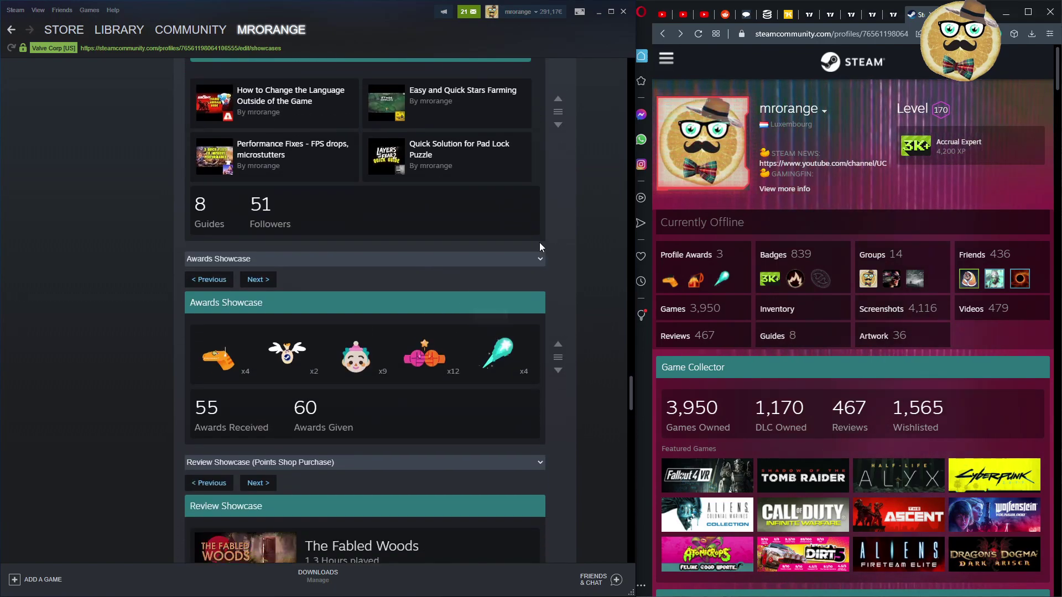
scroll(390, 347, "down", 1)
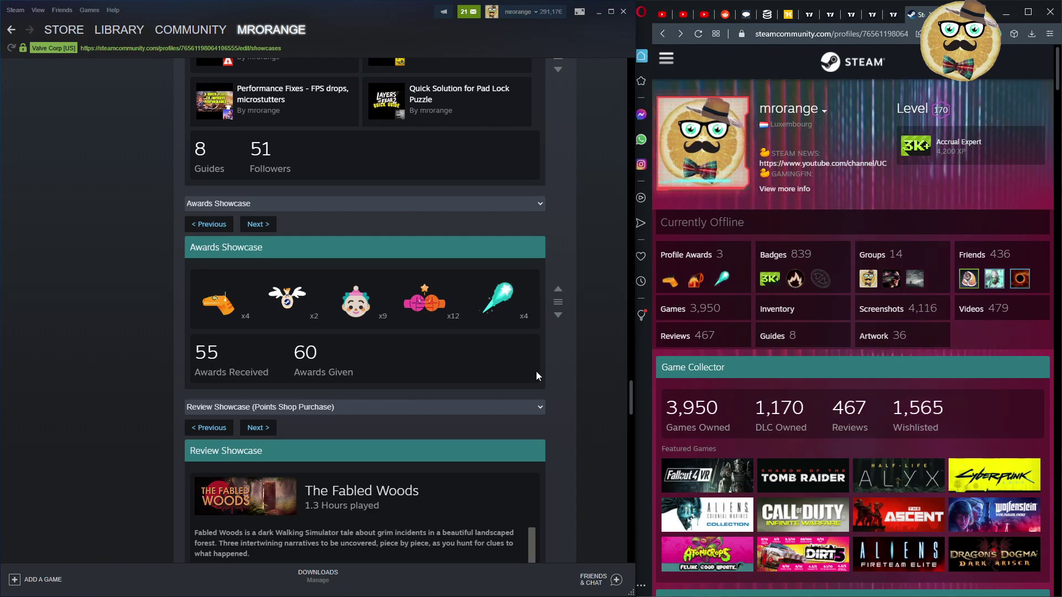
scroll(536, 376, "down", 3)
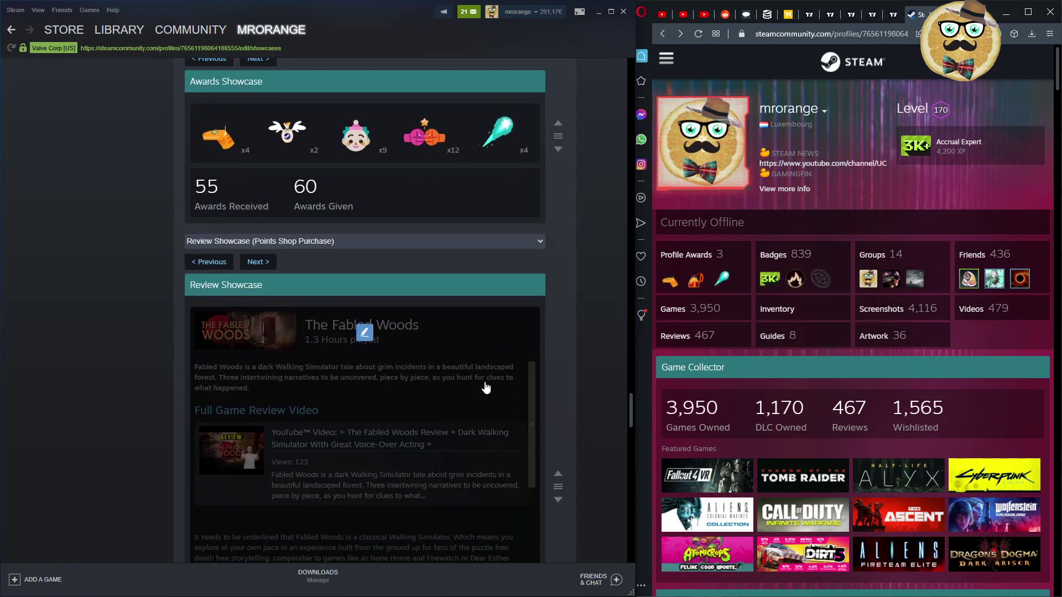
scroll(486, 387, "down", 10)
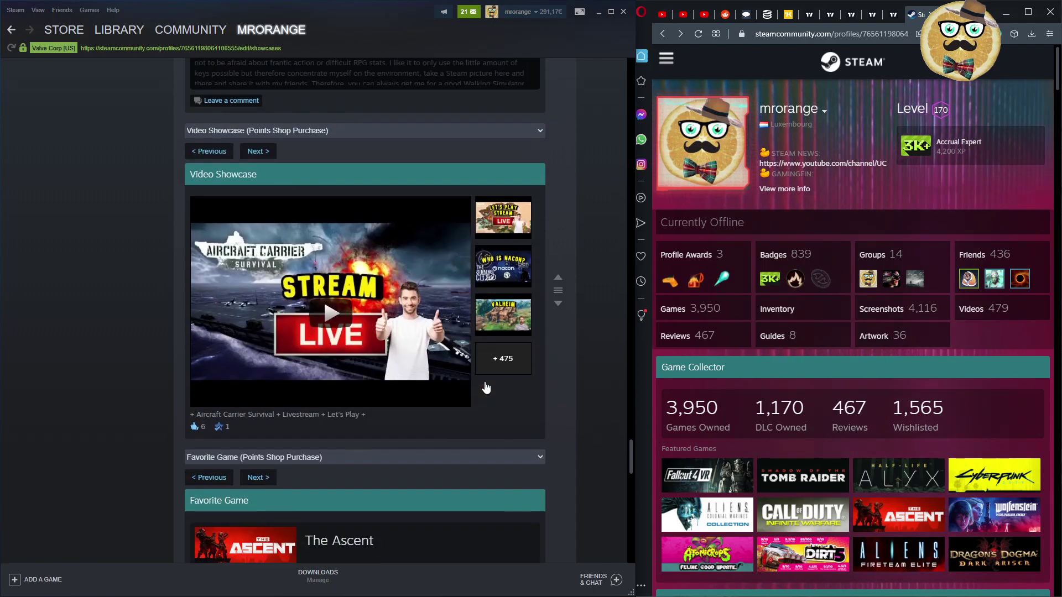
scroll(486, 387, "down", 3)
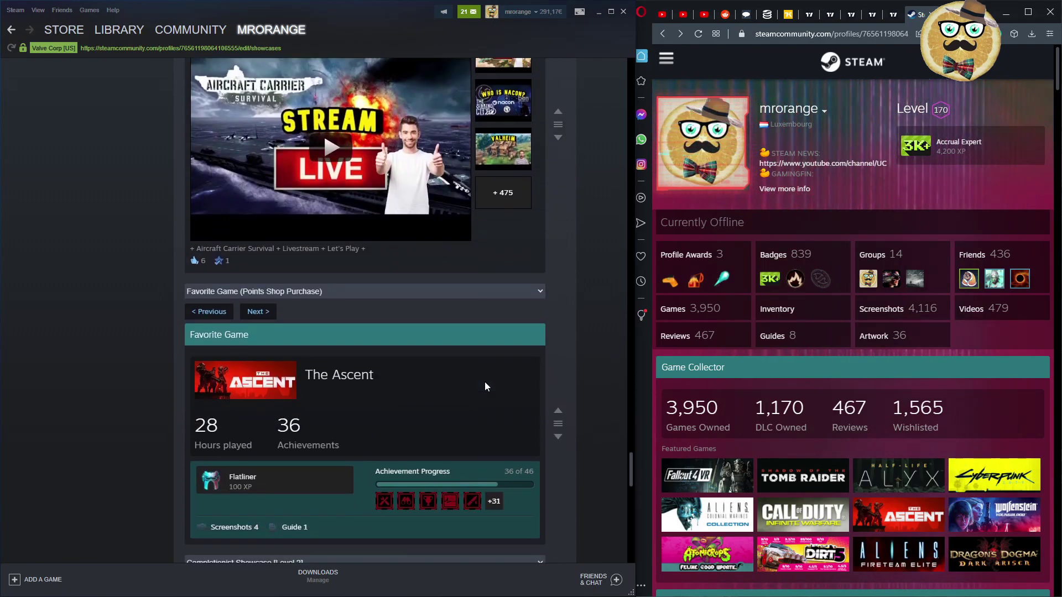
scroll(486, 387, "down", 4)
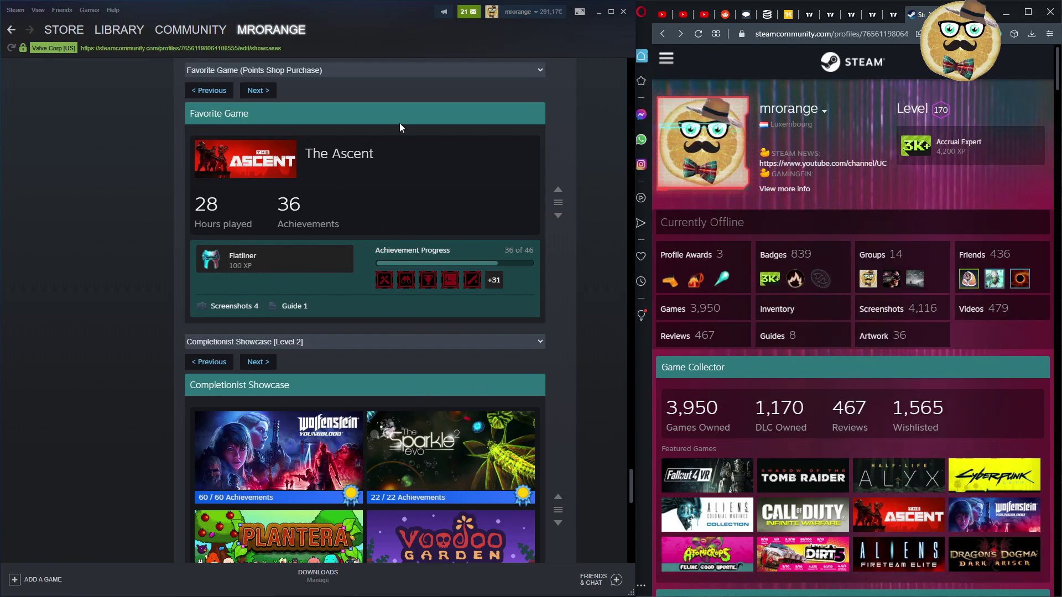
scroll(420, 312, "down", 6)
scroll(398, 210, "up", 3)
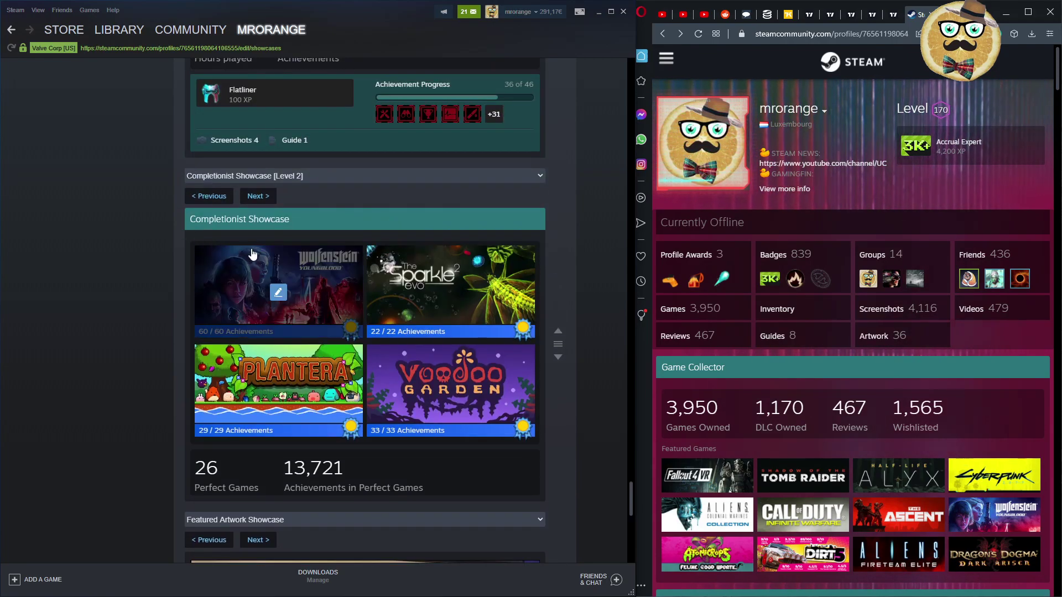
scroll(398, 265, "down", 3)
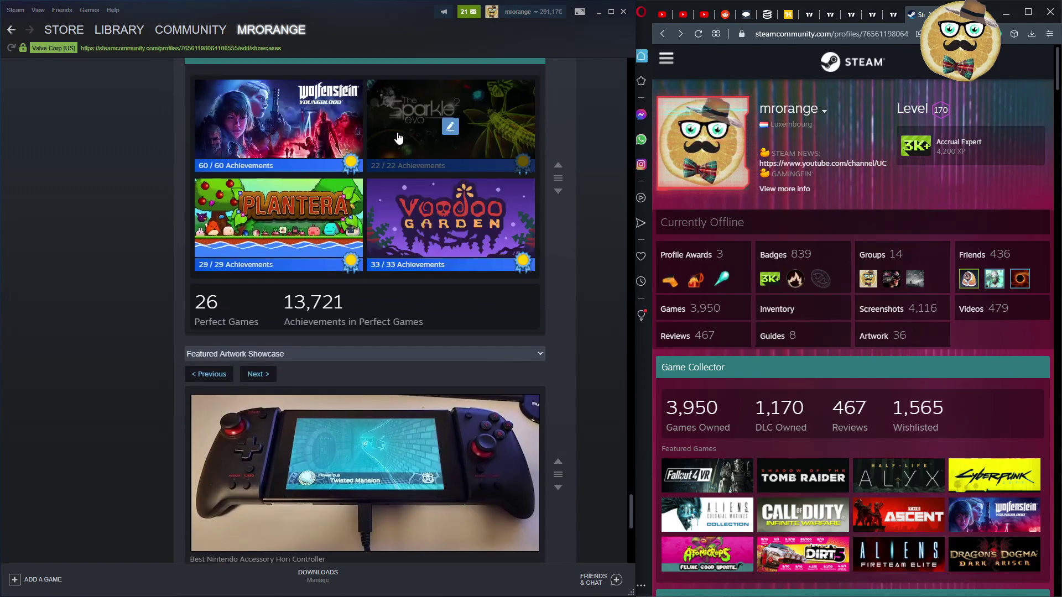
scroll(292, 366, "down", 2)
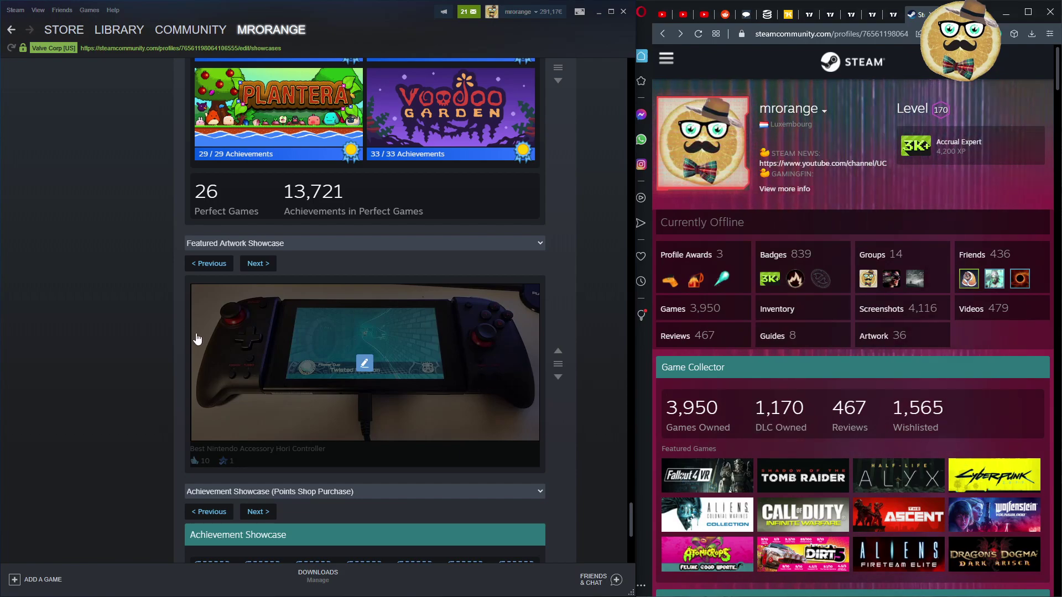
scroll(485, 323, "down", 5)
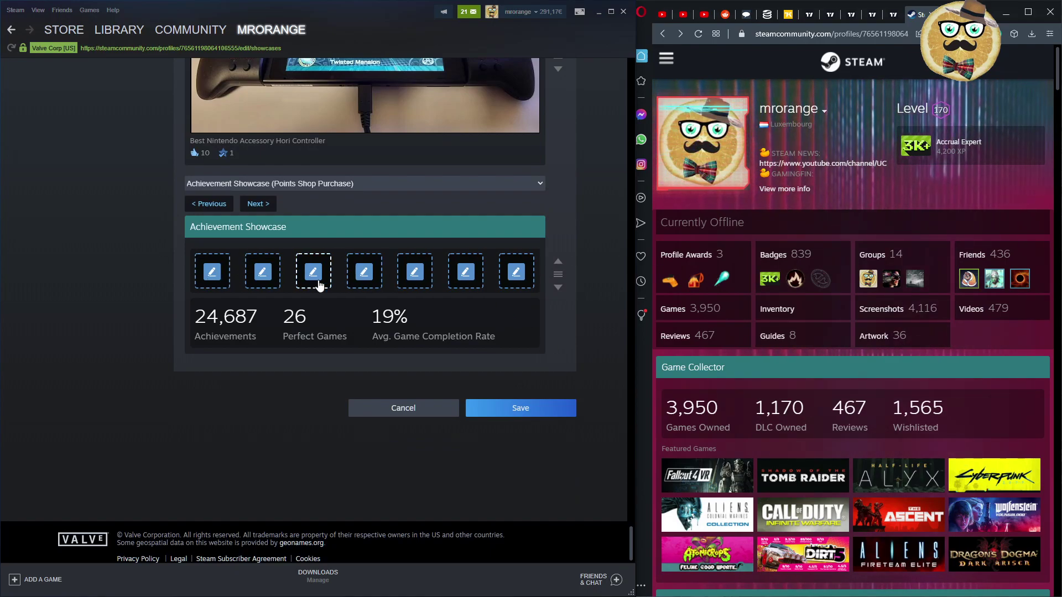
Feature Among the Sleep's Strike achievement in the first showcase slot.
left_click(212, 273)
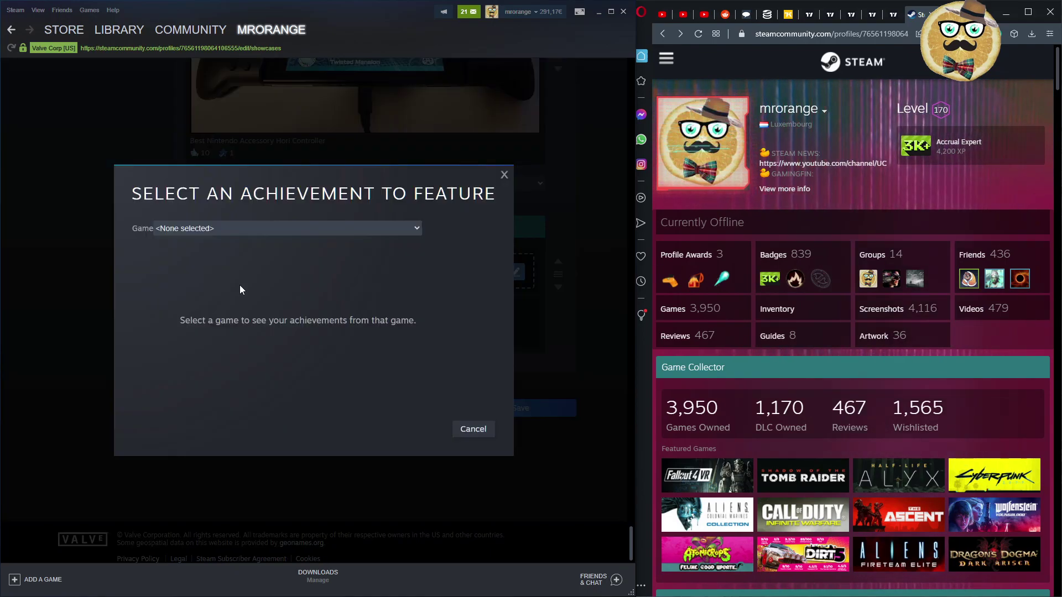
left_click(281, 225)
scroll(286, 348, "down", 10)
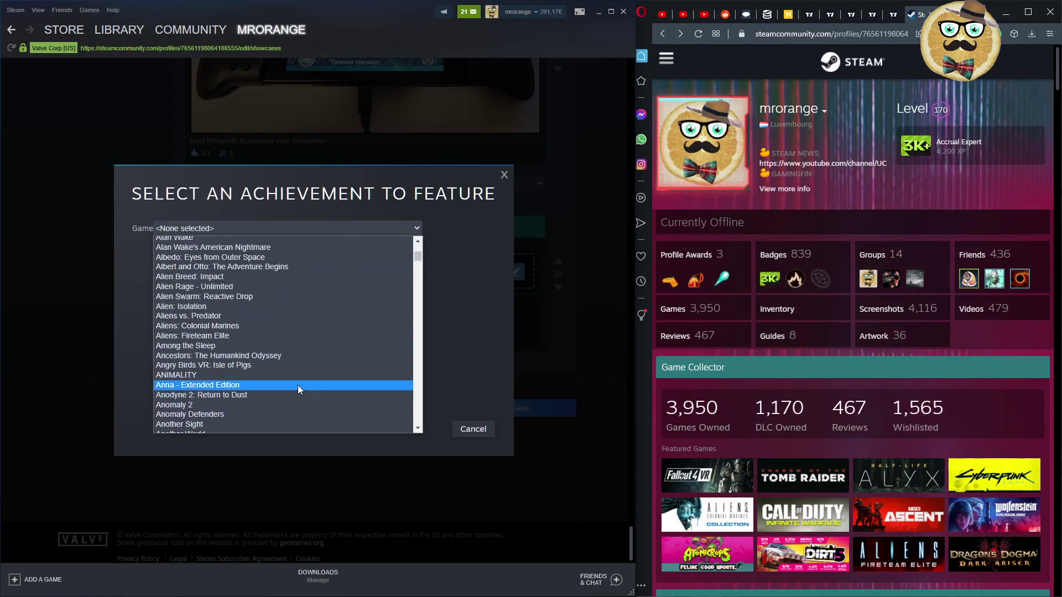
left_click(230, 345)
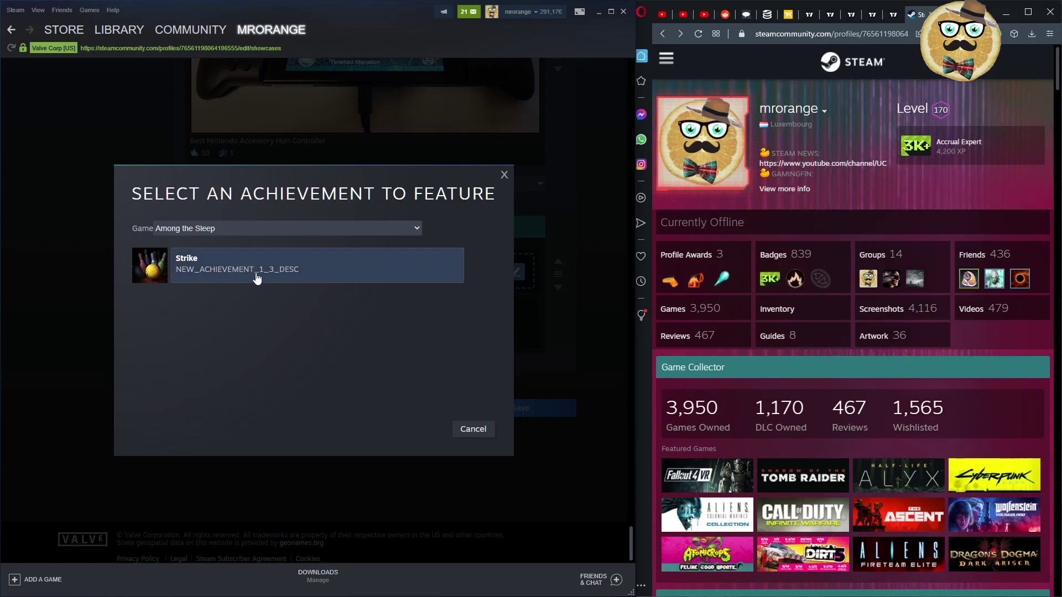
left_click(248, 272)
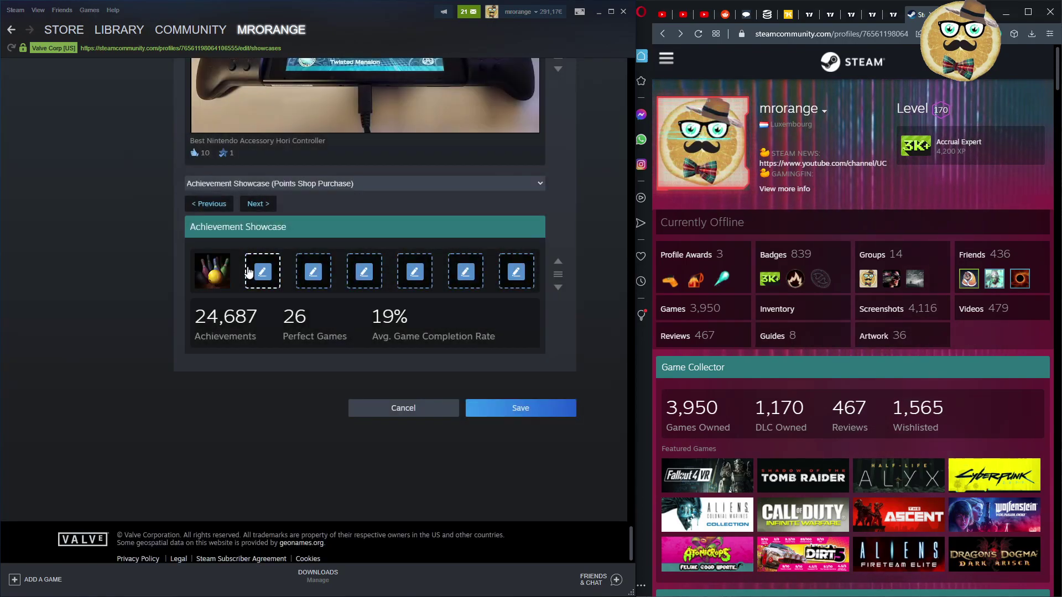
Feature Battlefield 1 ™'s Putting in the effort achievement in the second slot.
left_click(255, 276)
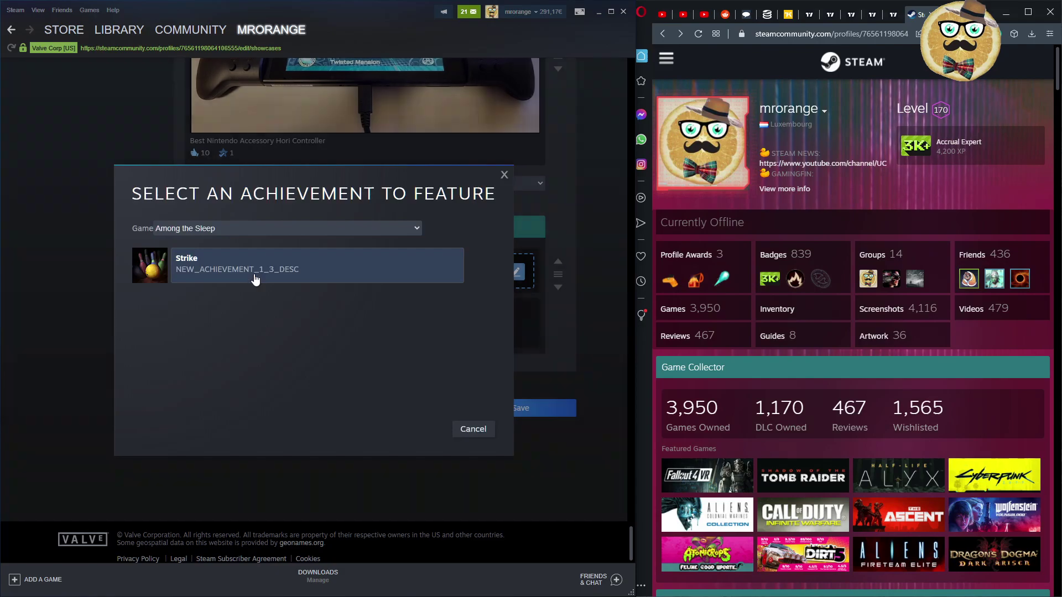
left_click(237, 228)
scroll(274, 332, "down", 5)
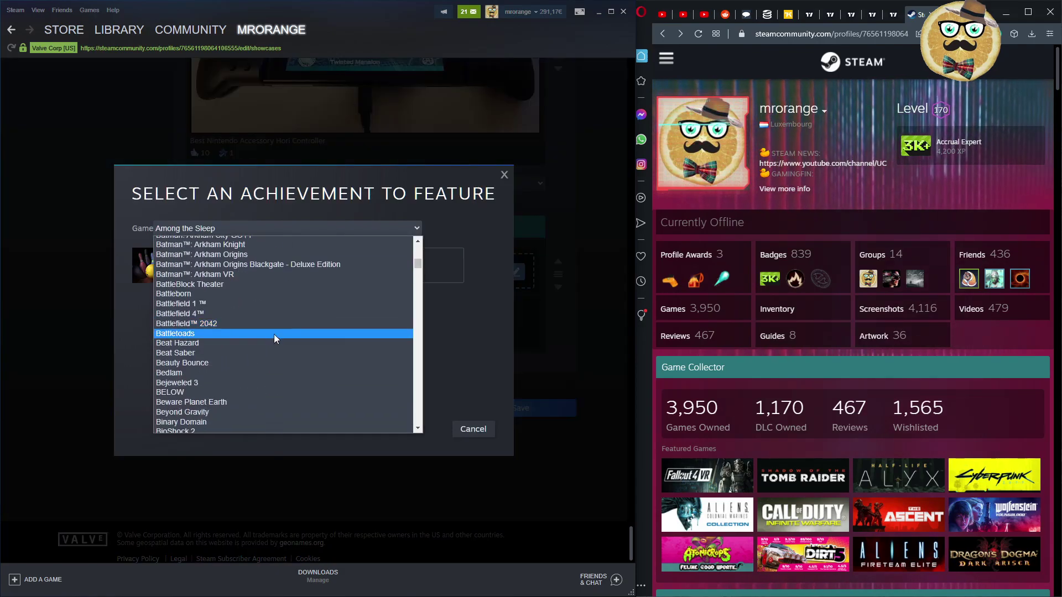
left_click(247, 307)
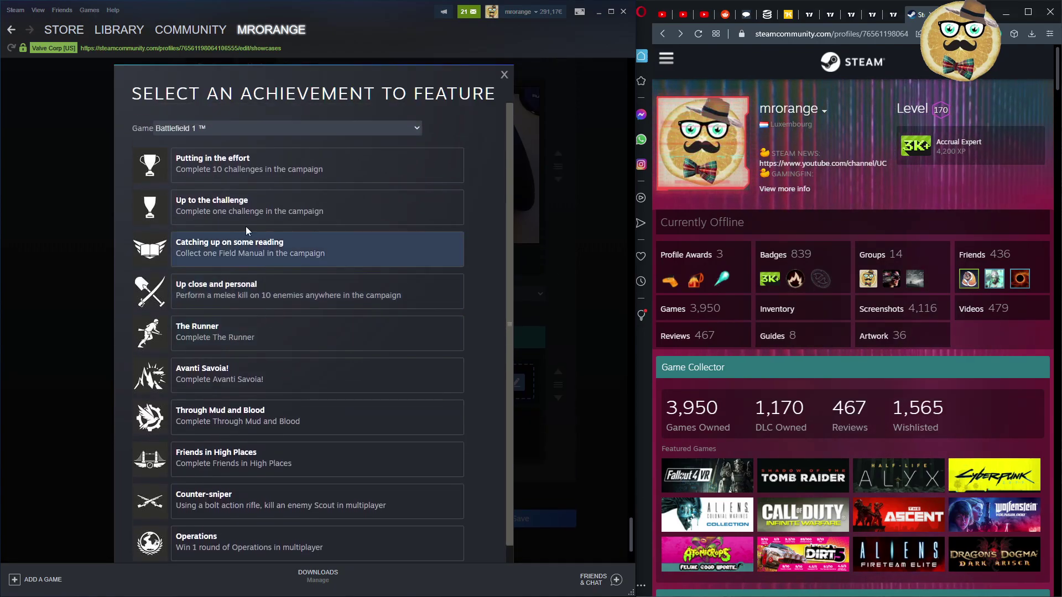
left_click(241, 176)
Open the third slot's achievement picker and close it without choosing anything.
left_click(318, 392)
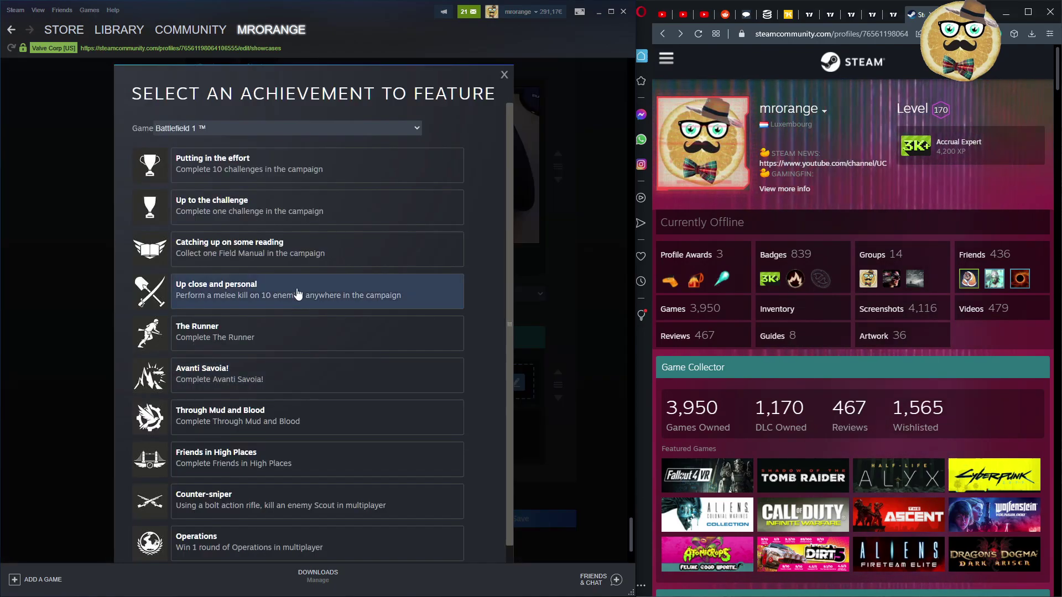
scroll(292, 304, "down", 1)
left_click(466, 549)
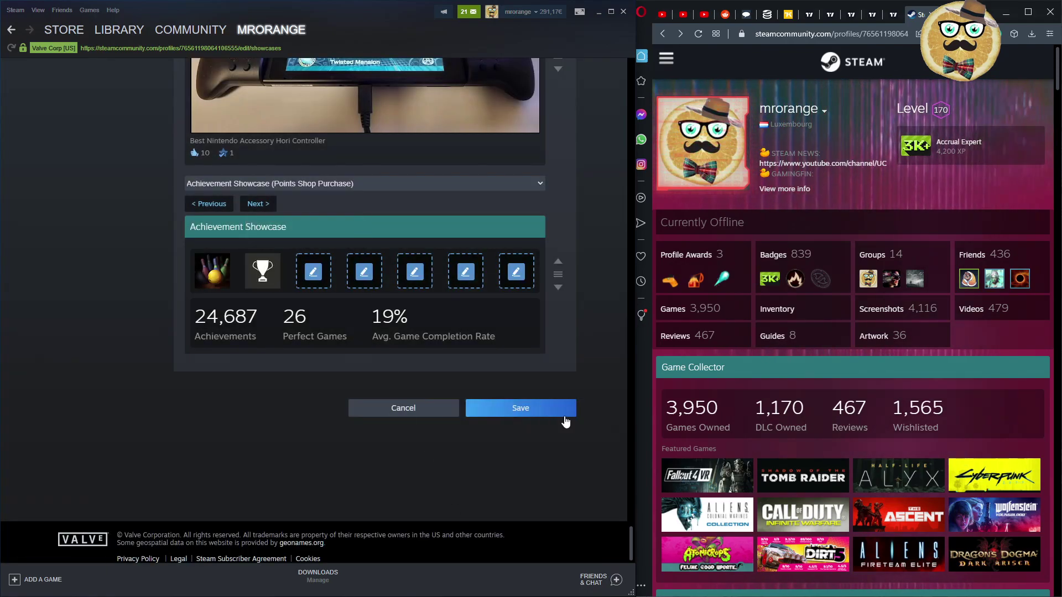
scroll(392, 376, "up", 20)
Leave Edit Profile via 'Back to Your Profile' to see Game Collector featuring Maneater.
scroll(350, 363, "up", 7)
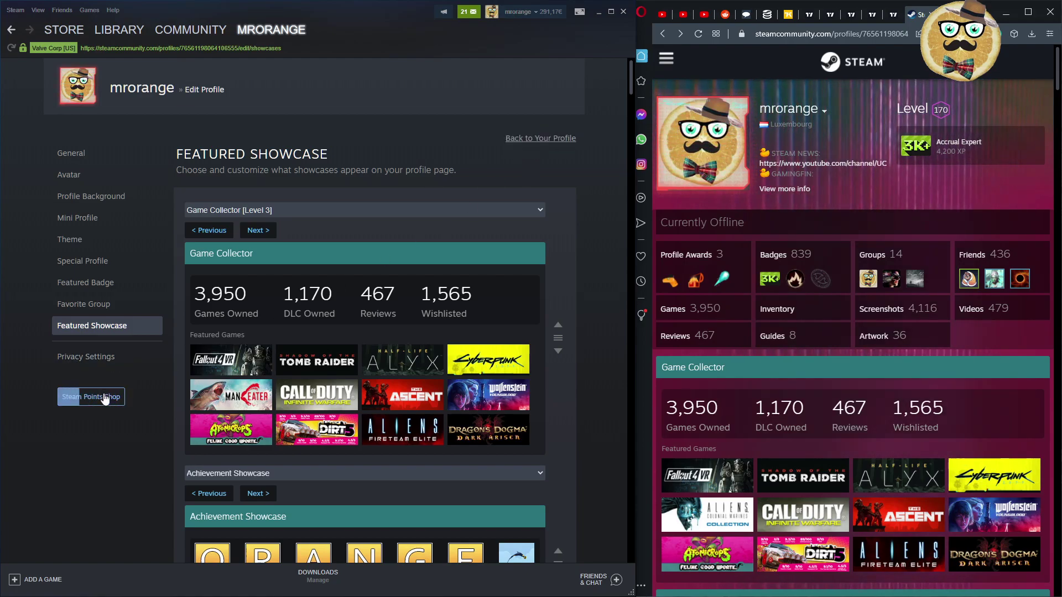
left_click(553, 140)
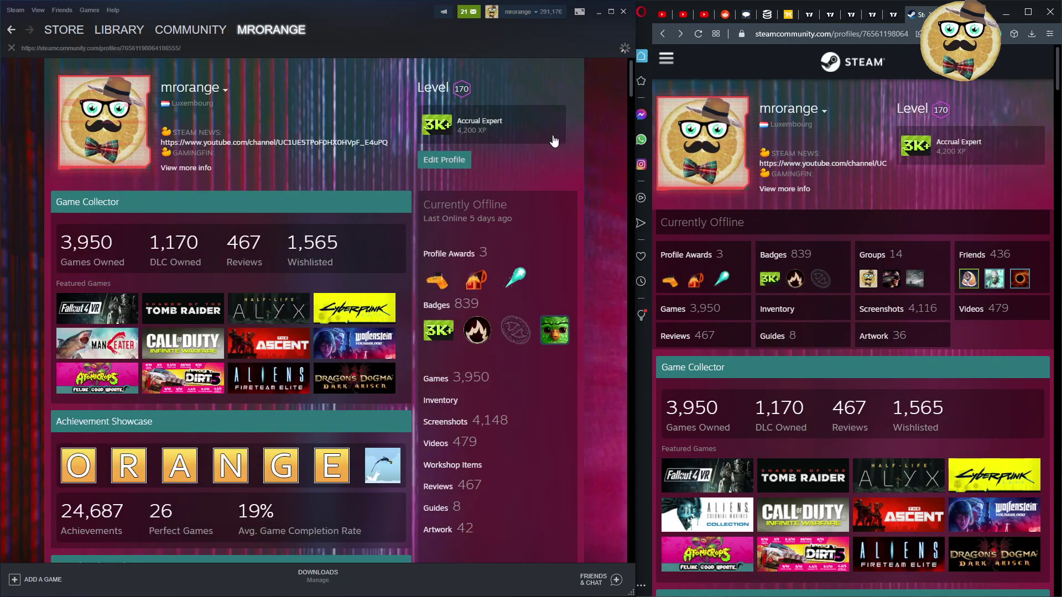